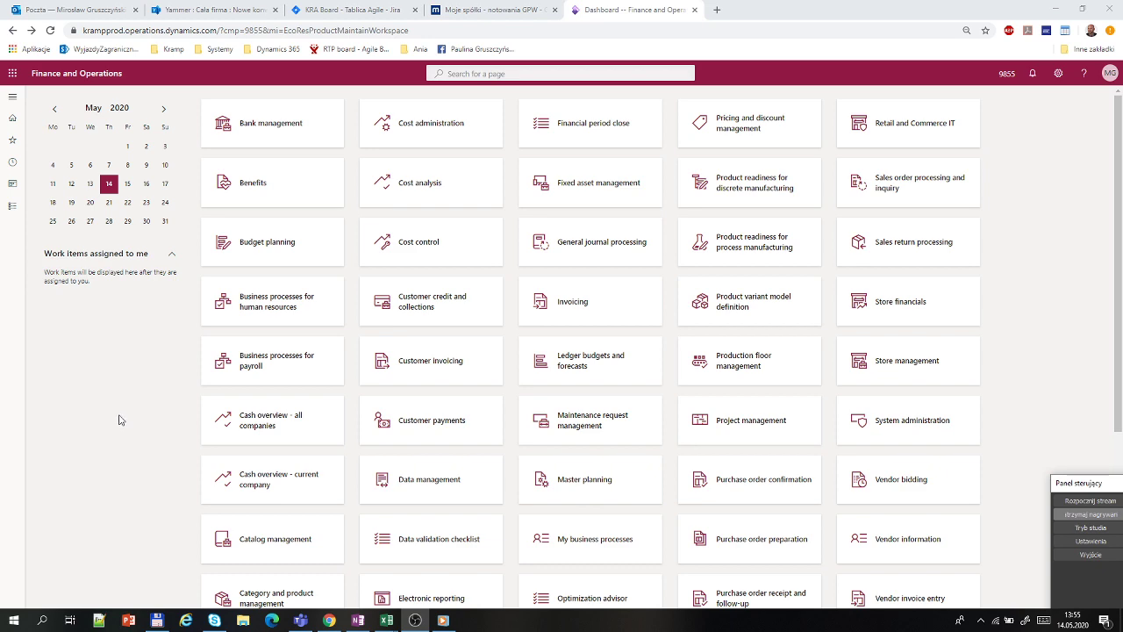
Open the list of all released products from the Released product maintenance workspace in Favorites.
click(13, 99)
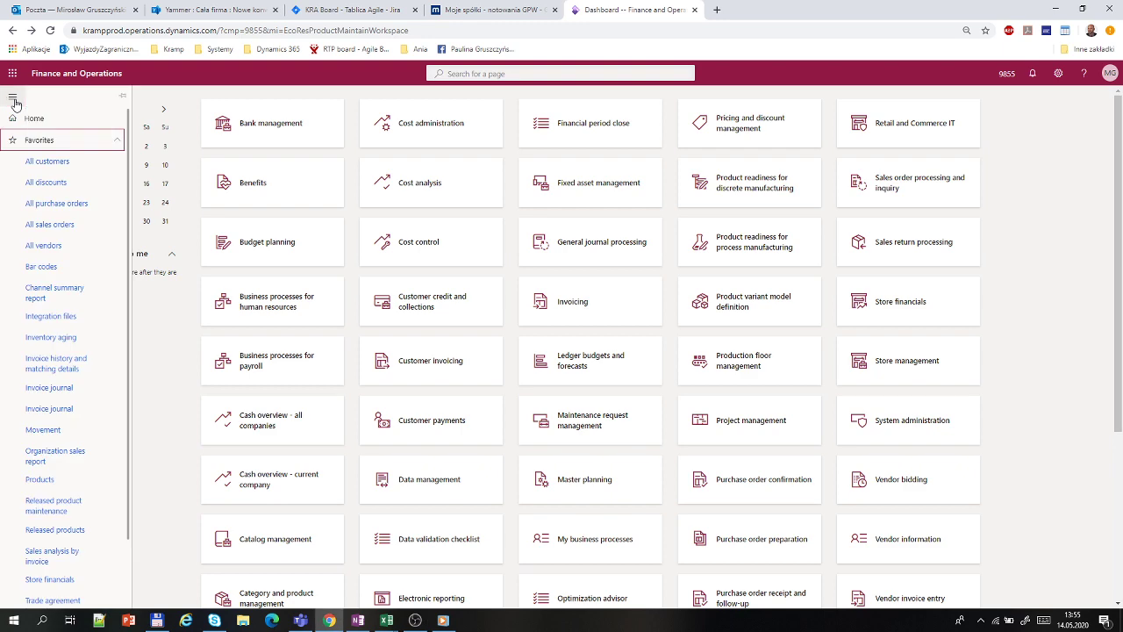
click(42, 512)
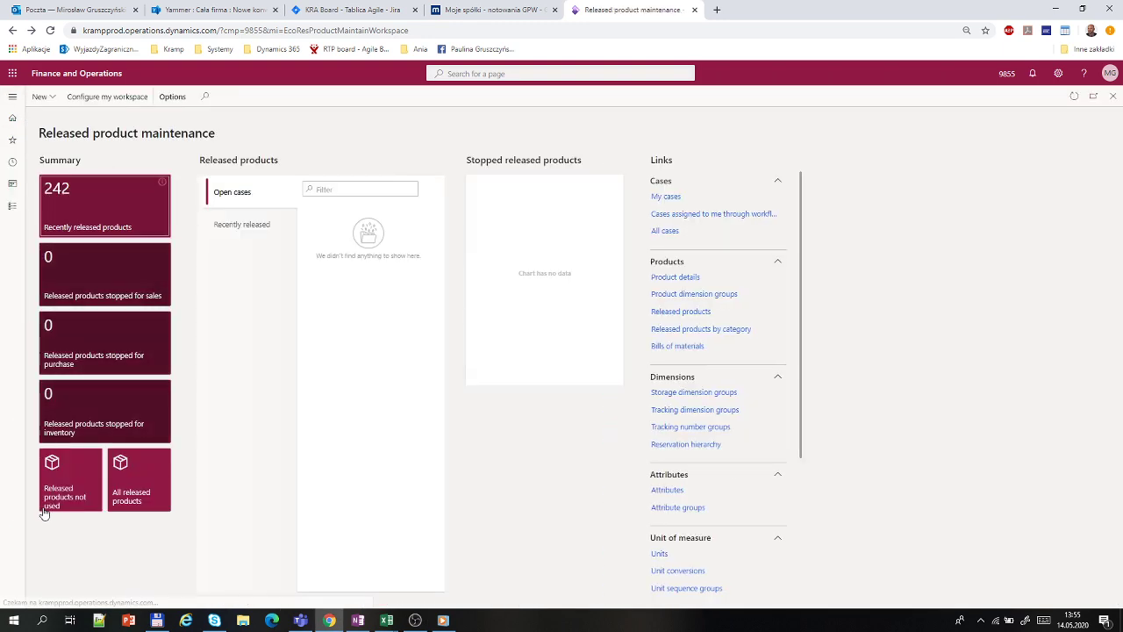
click(138, 487)
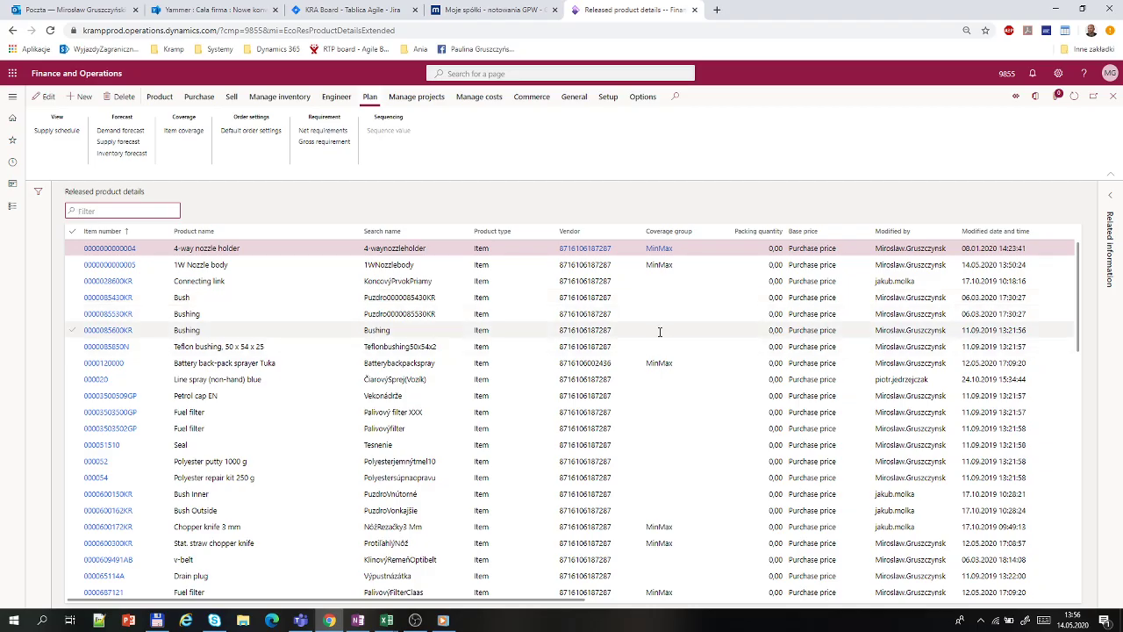
click(659, 329)
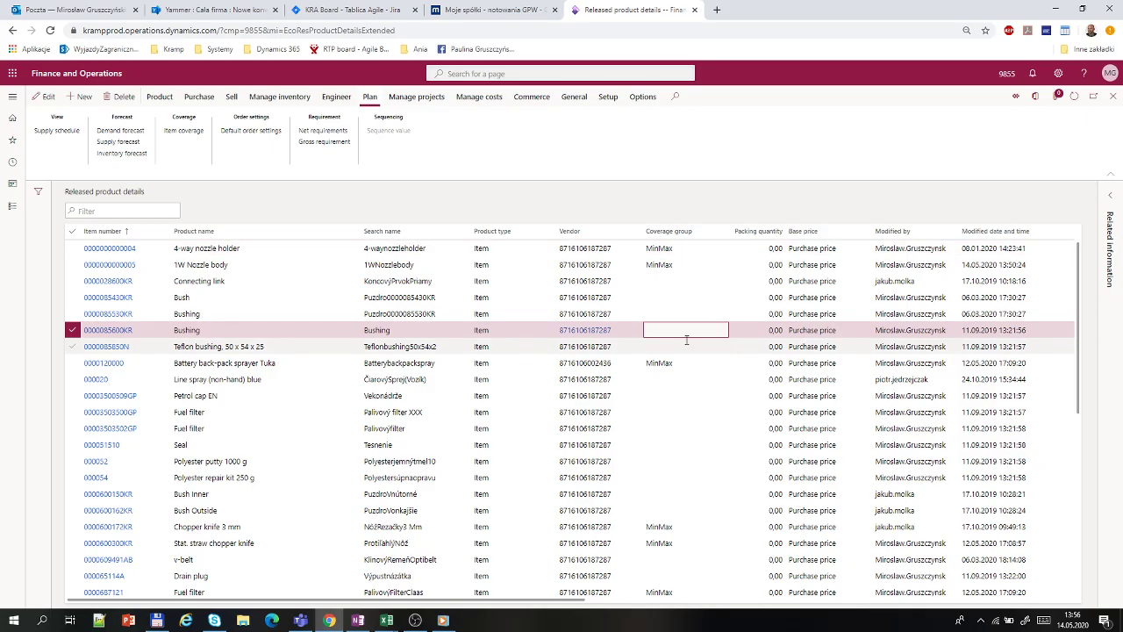
click(42, 98)
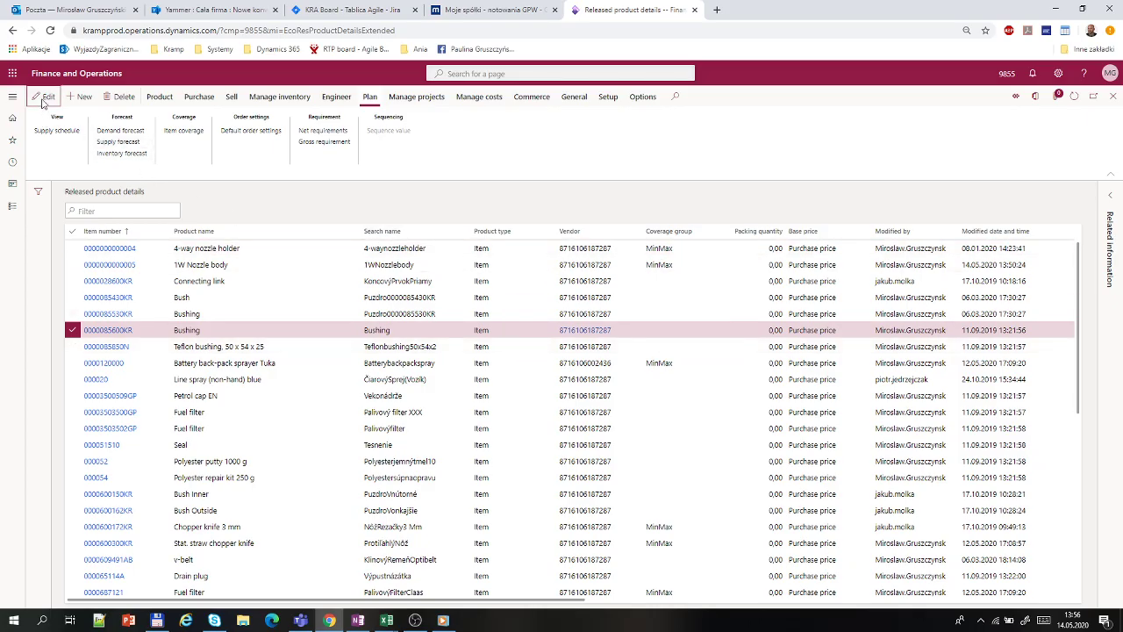
click(723, 332)
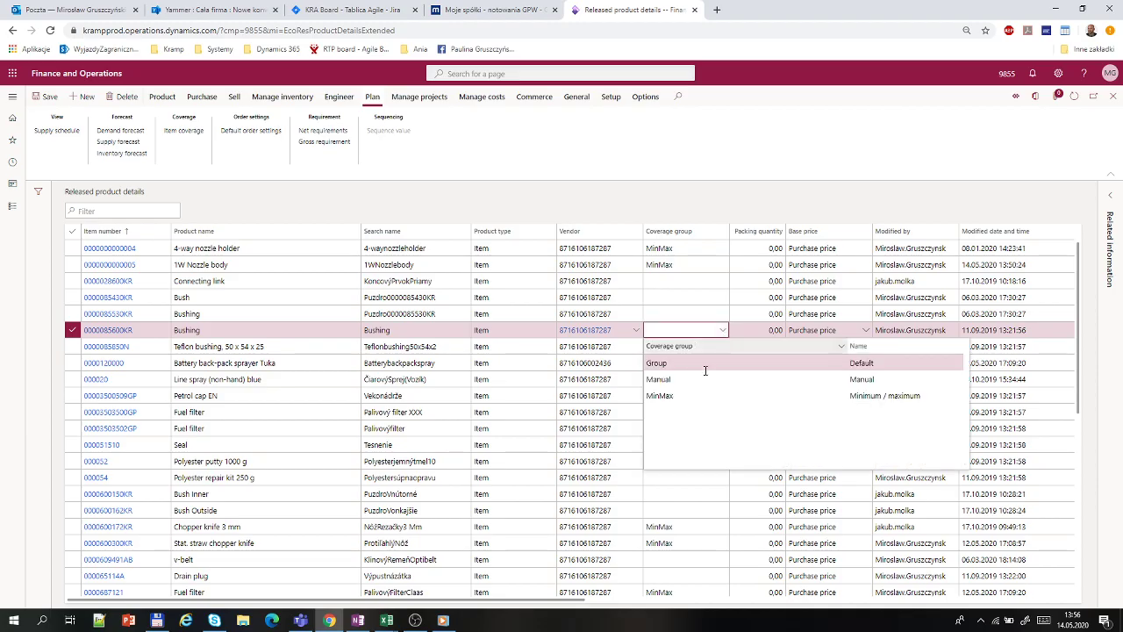
click(673, 395)
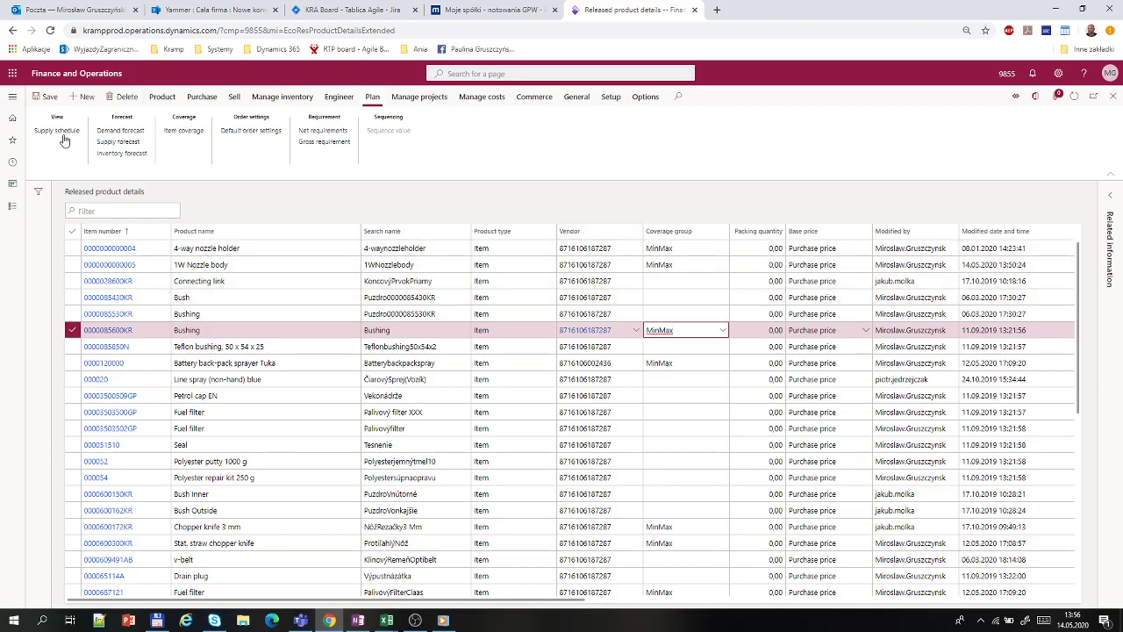
click(45, 96)
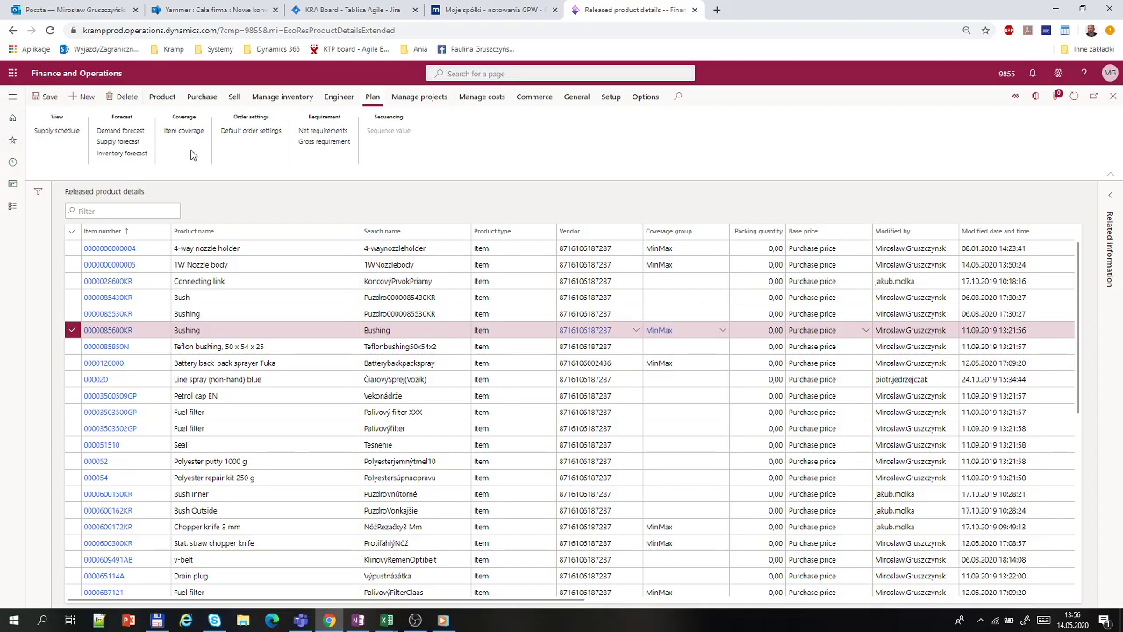
Open the item coverage of the selected Bushing and launch the Item Coverage Wizard.
click(371, 103)
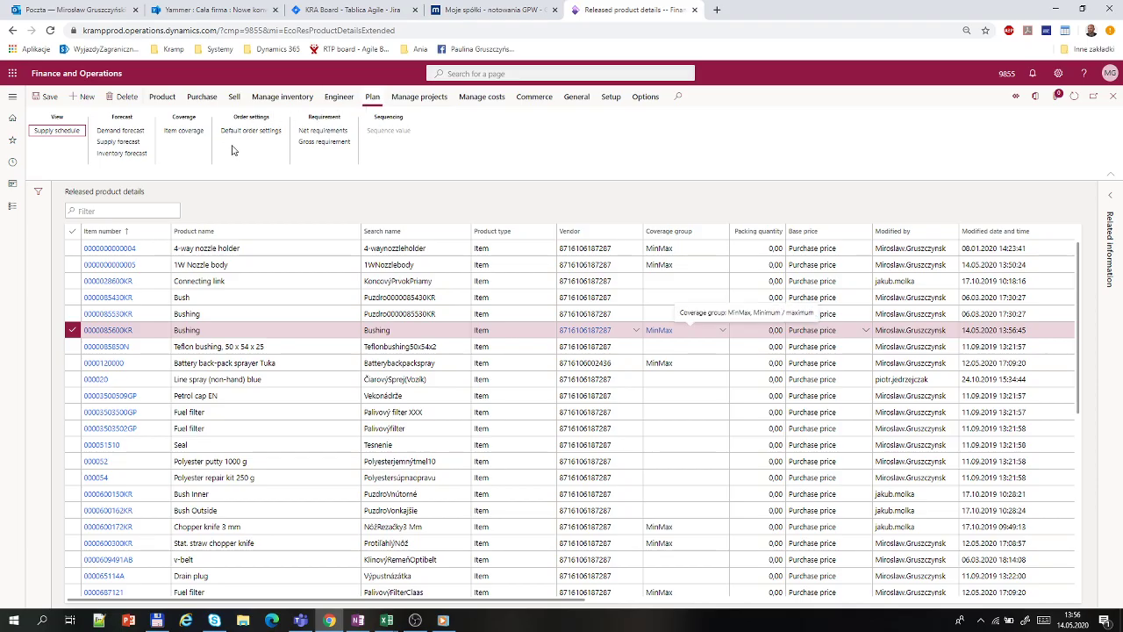
click(184, 133)
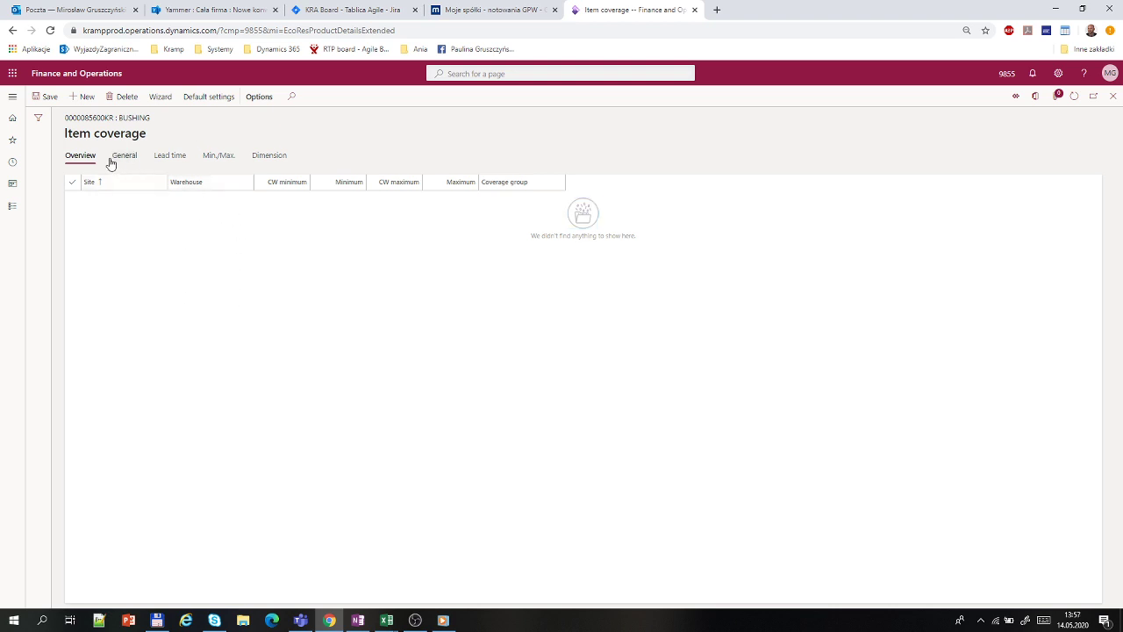
click(160, 97)
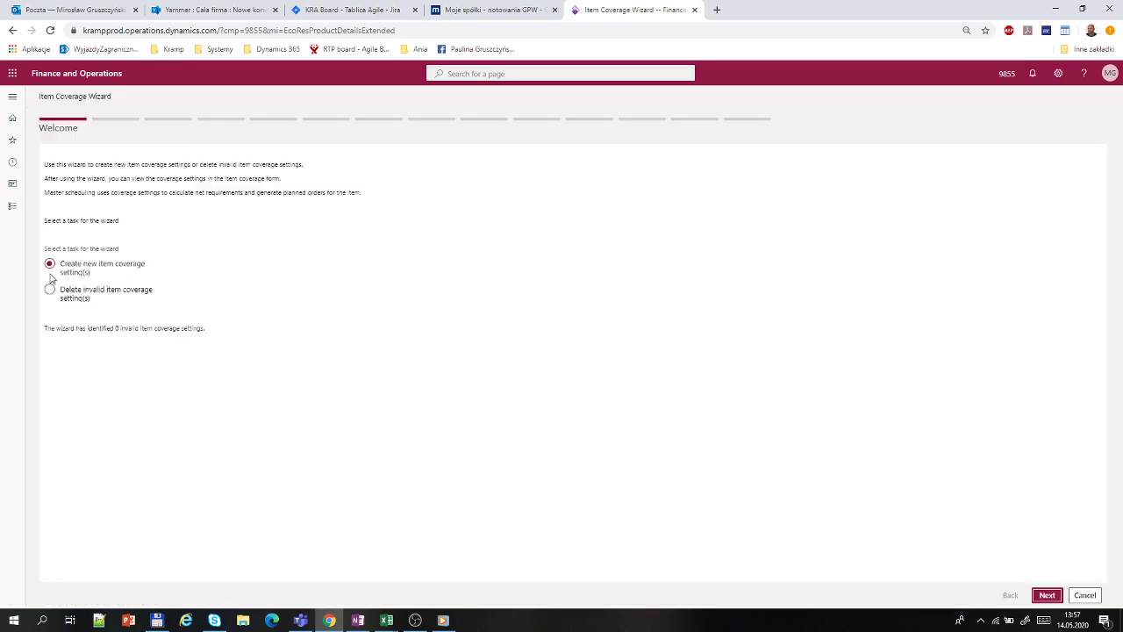
Choose to create new item coverage settings for site 1, excluding the TRA transit warehouse and keeping warehouse 2299985.
click(1047, 597)
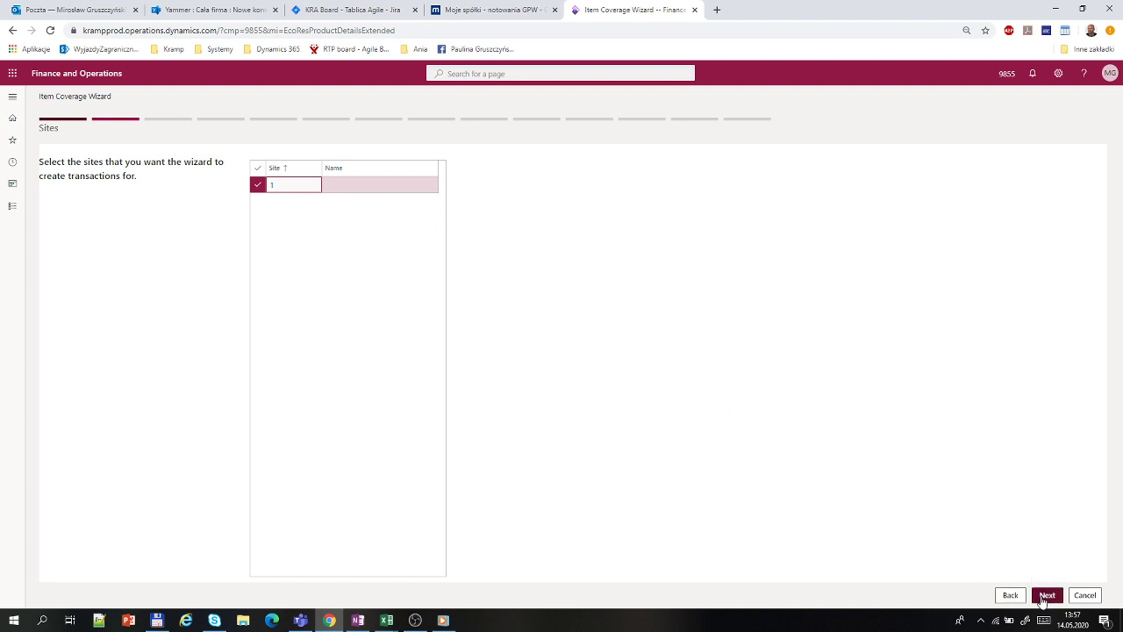
click(1045, 597)
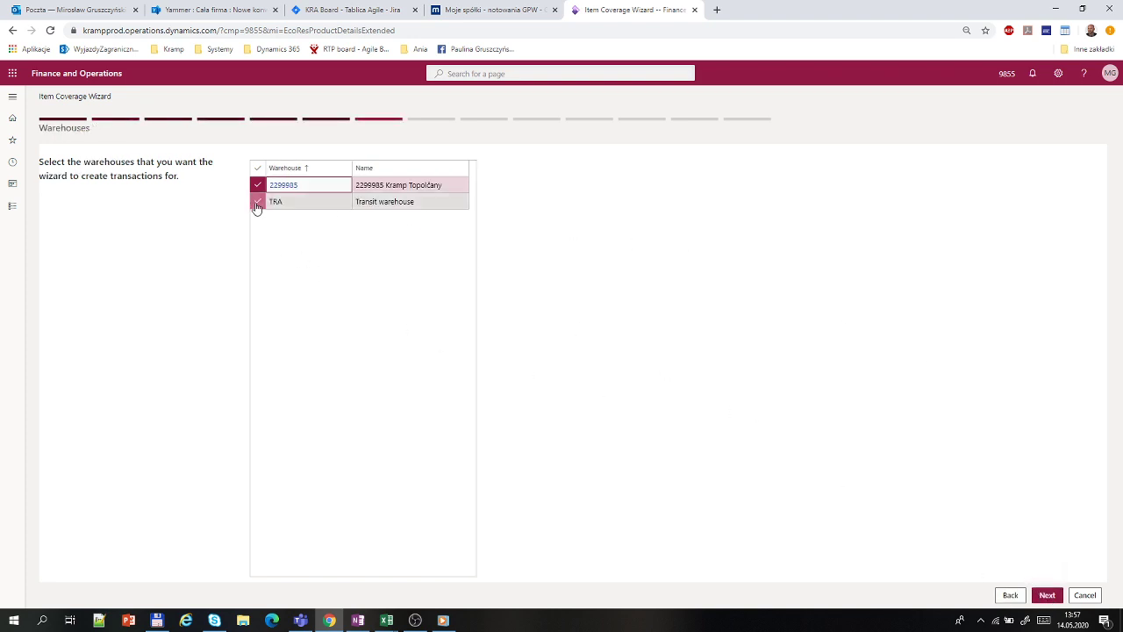
click(256, 205)
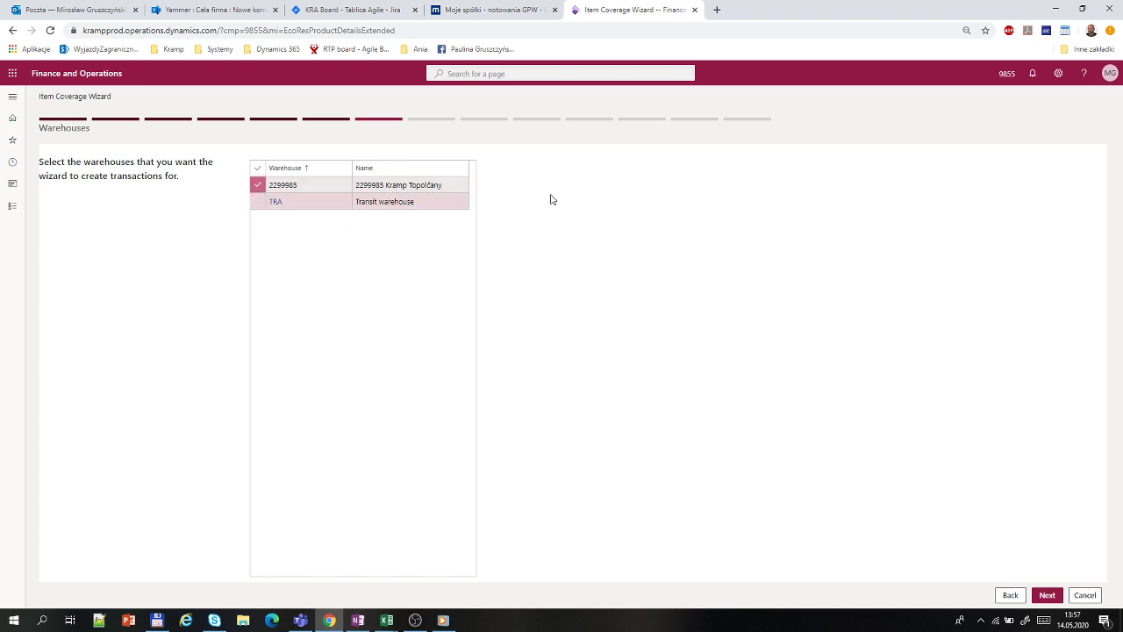
click(1047, 596)
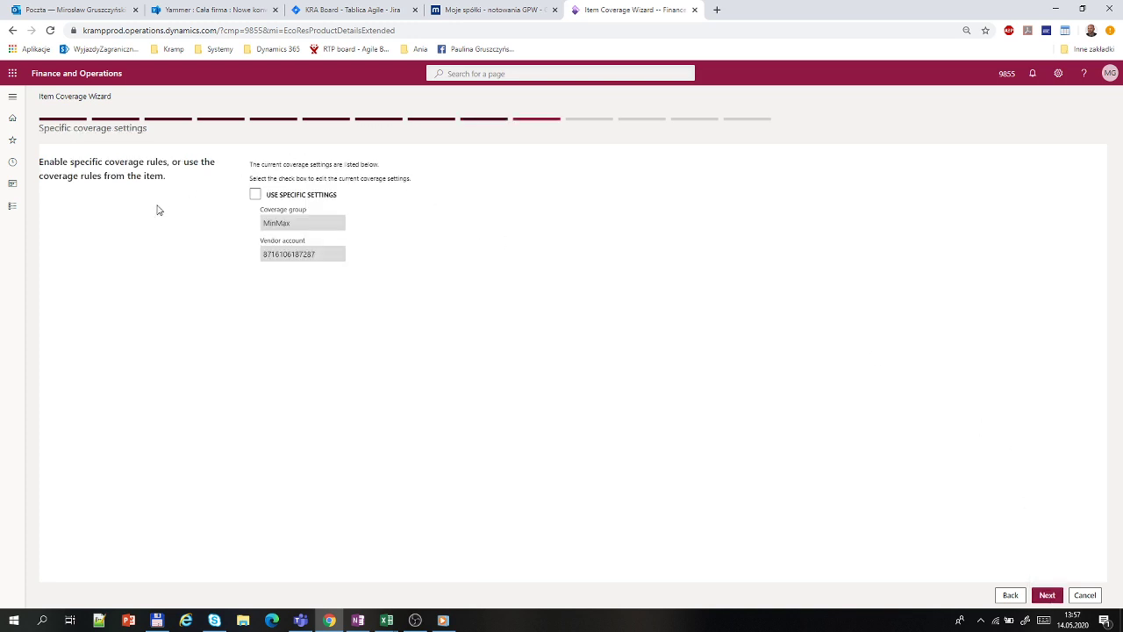
Enable specific coverage settings, keeping the MinMax coverage group and the default vendor account.
click(255, 196)
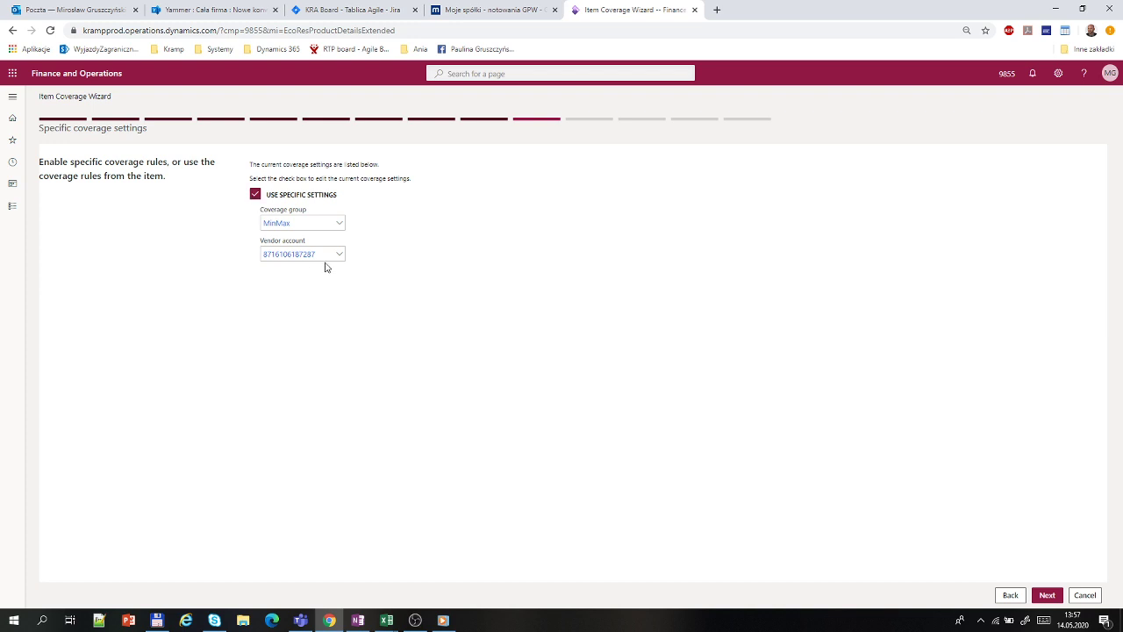
mouse_move(330, 255)
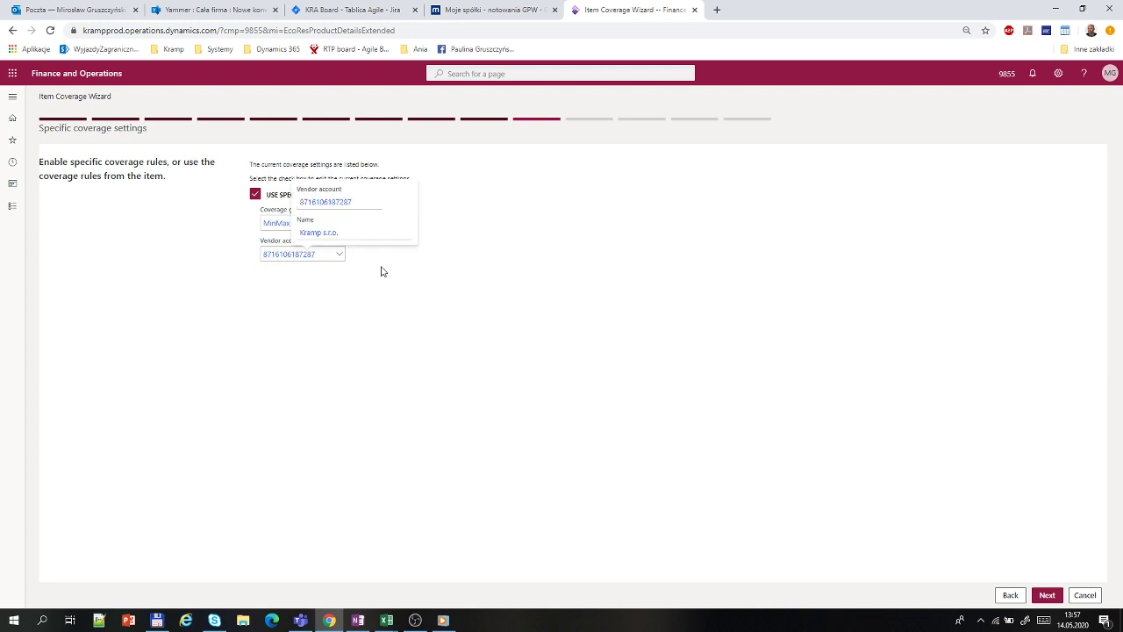
click(1045, 595)
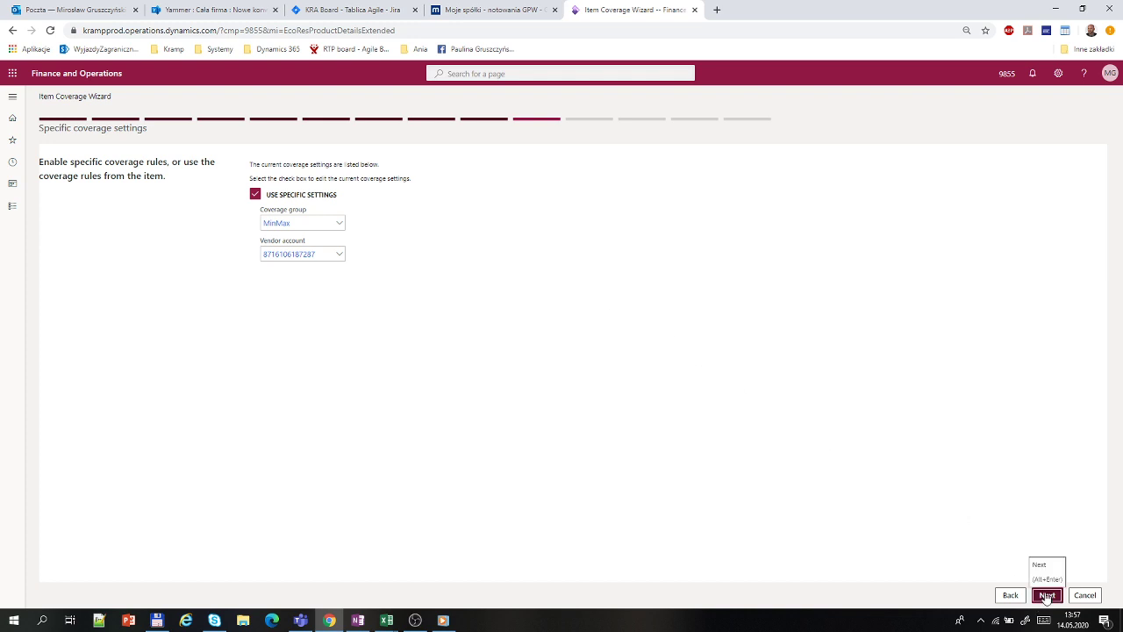
click(1046, 595)
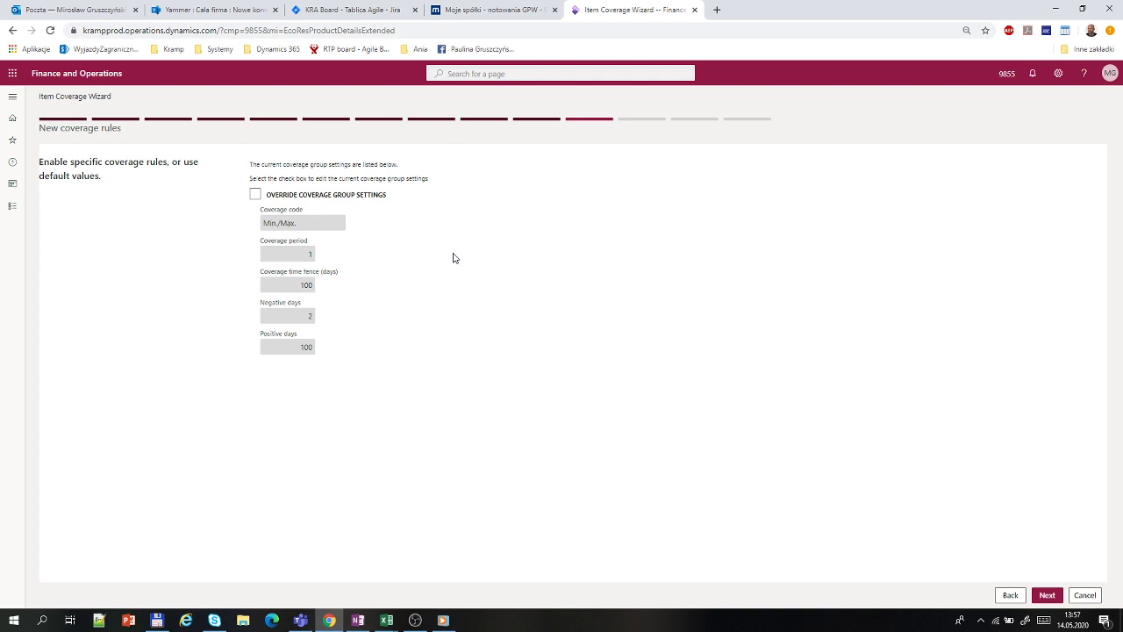
Override the coverage group settings with a coverage time fence, negative days and positive days of 14 each.
click(254, 195)
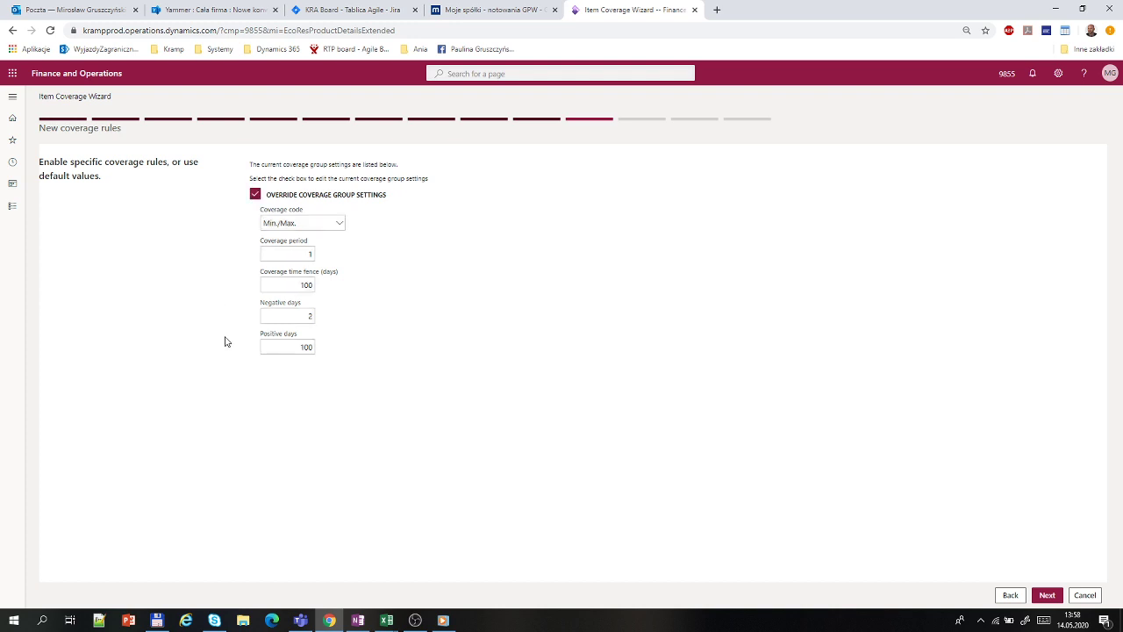
click(288, 253)
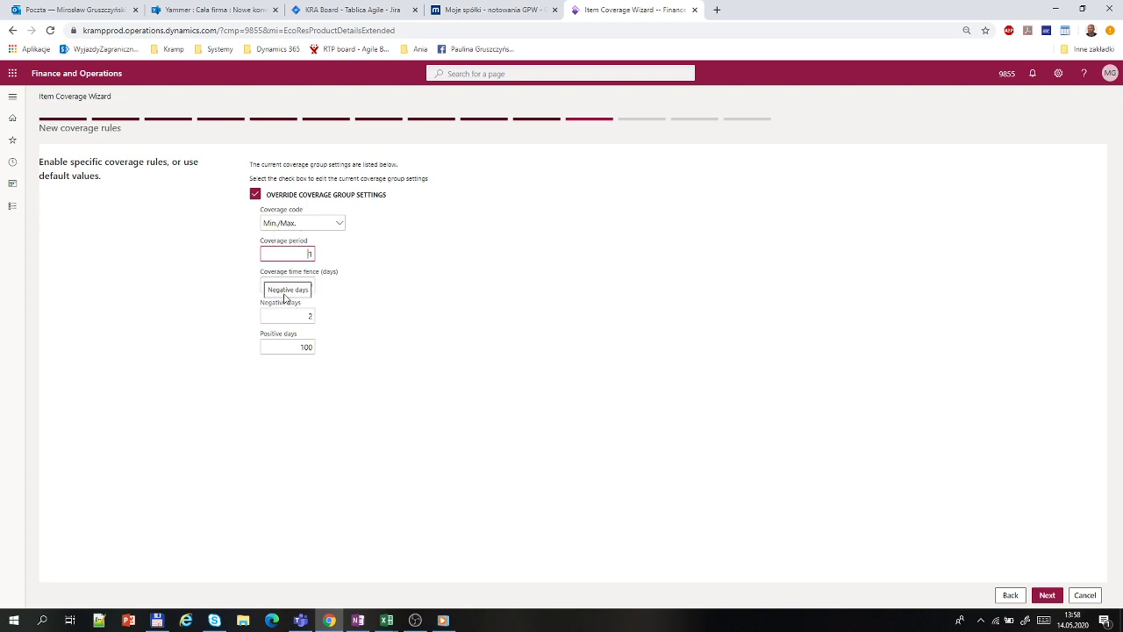
click(289, 285)
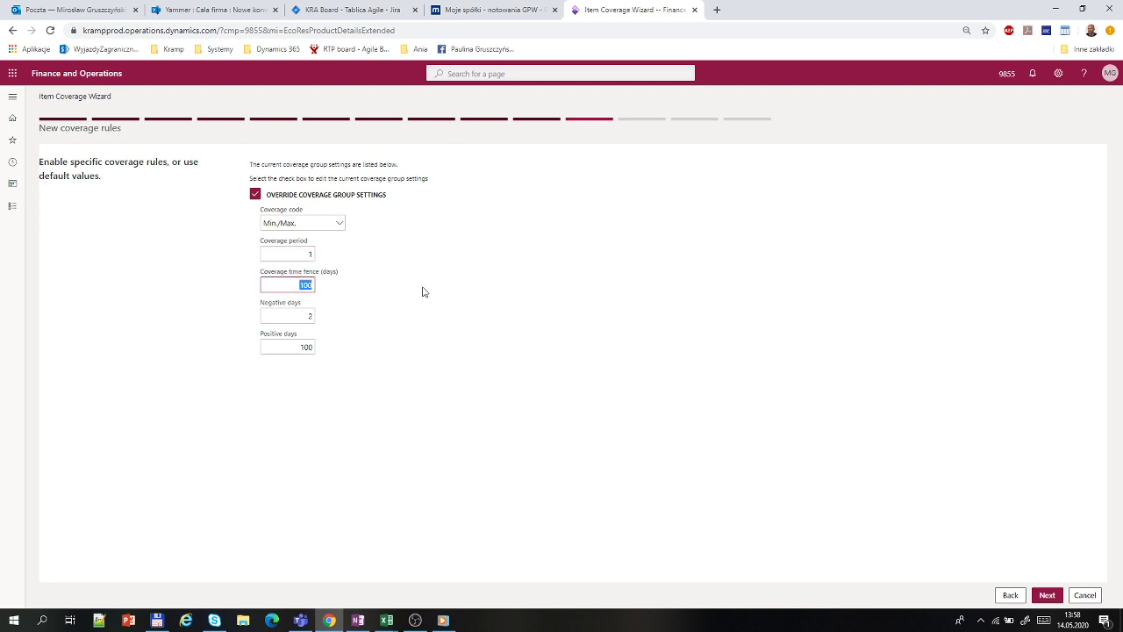
text(14)
click(296, 318)
click(290, 349)
text(1)
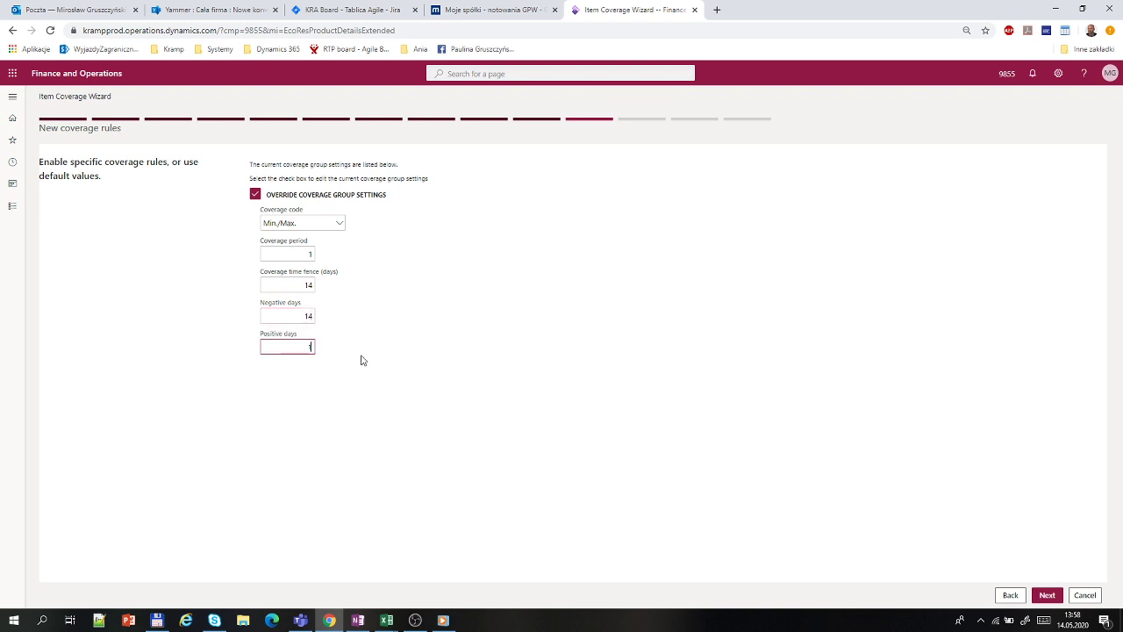
click(442, 386)
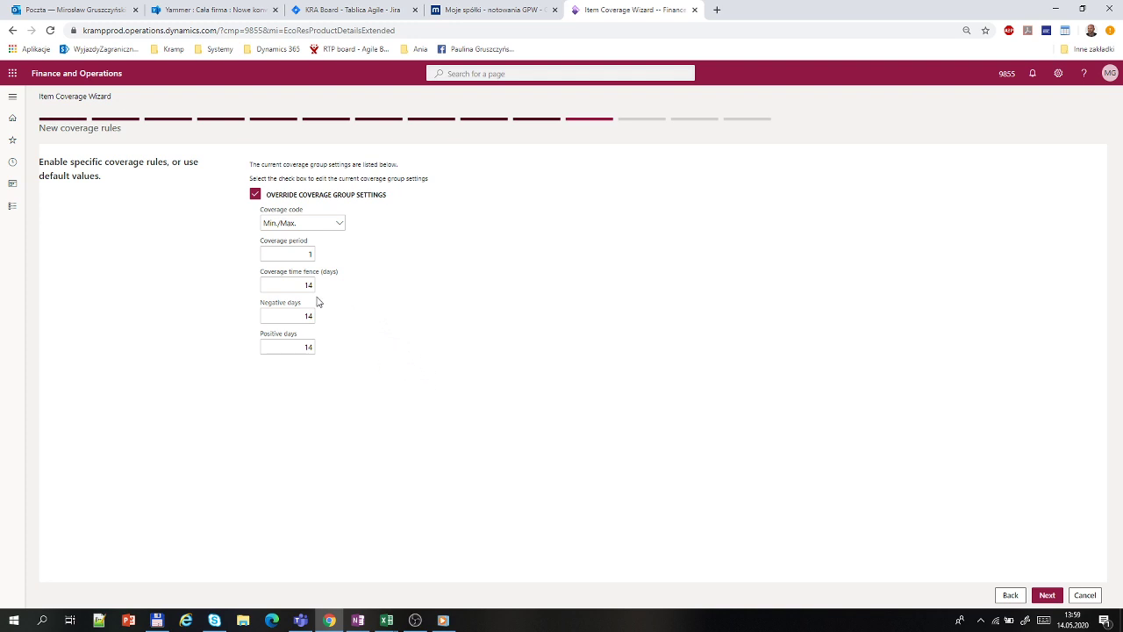
click(1047, 597)
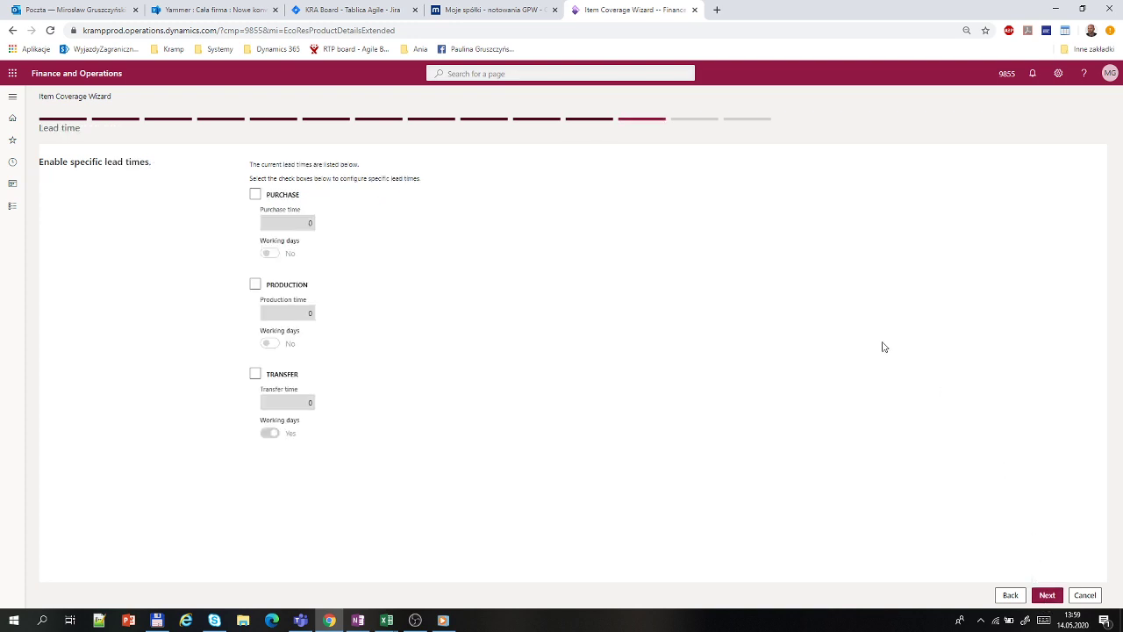
Enable a specific purchase lead time and switch on its working days option.
click(254, 199)
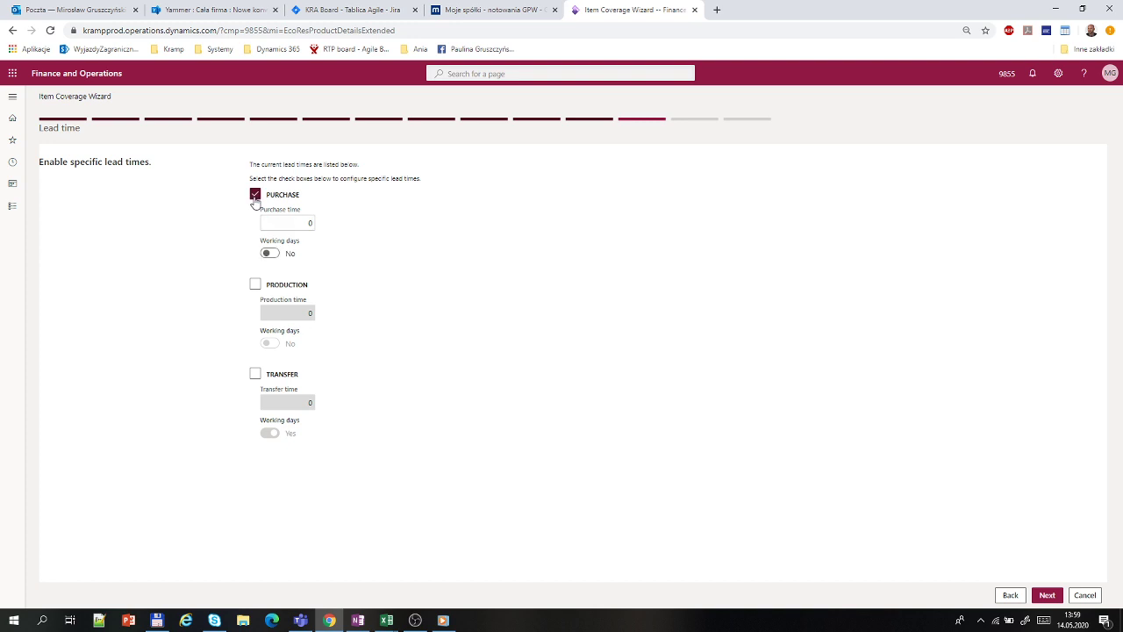
click(299, 225)
click(270, 252)
click(1051, 600)
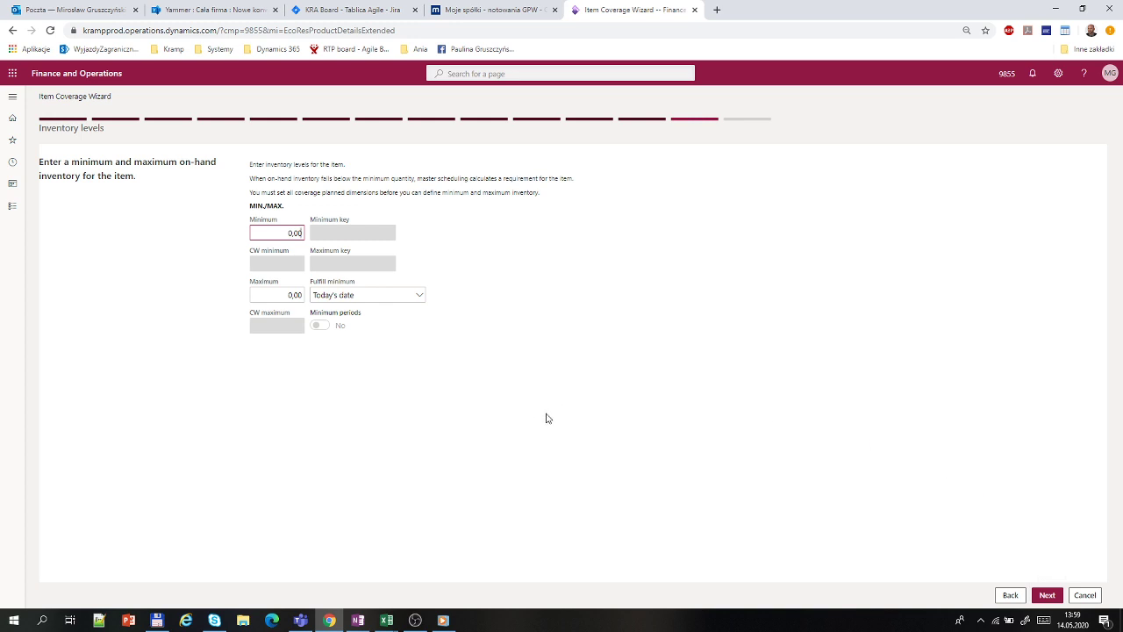
Set the on-hand inventory levels to a minimum of 1 and a maximum of 2.
double_click(280, 233)
text(1)
click(279, 294)
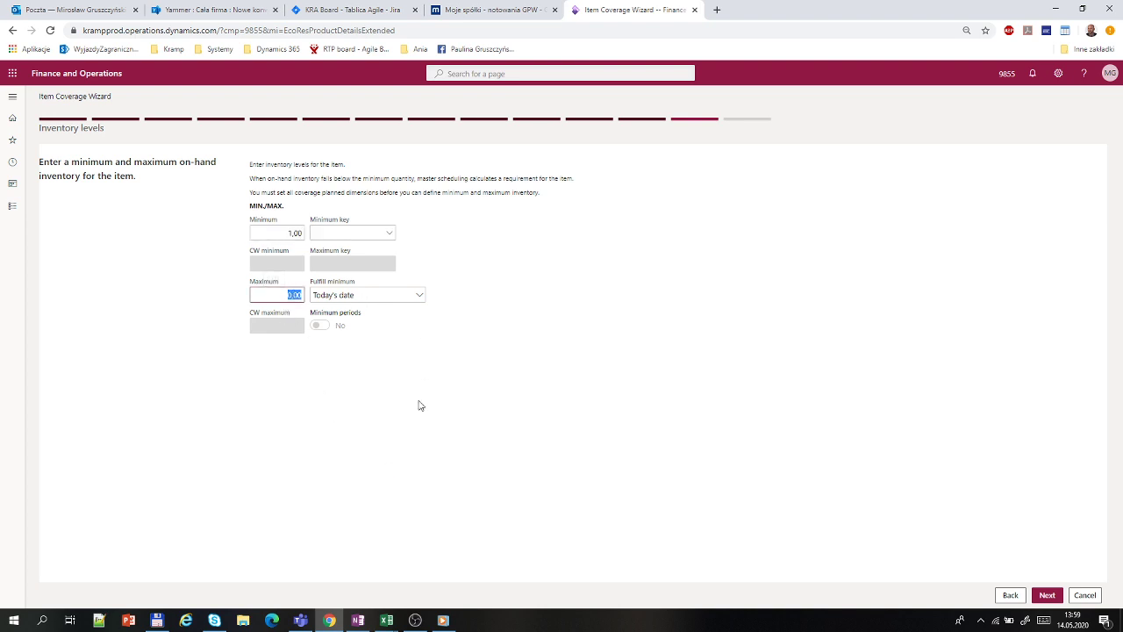
text(2)
click(531, 294)
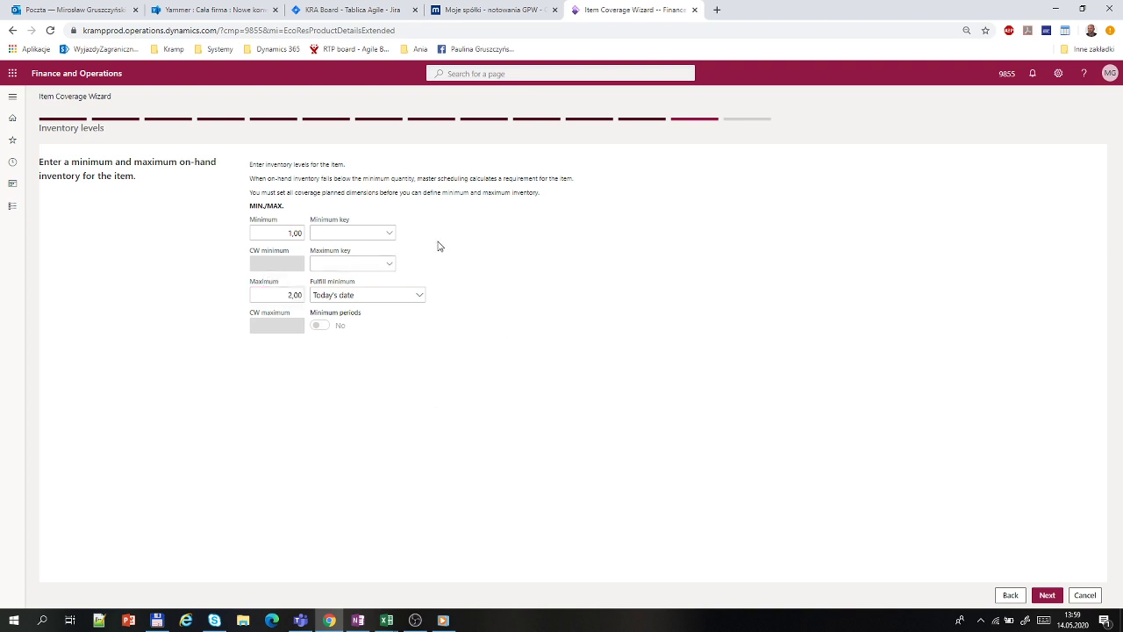
Assign the All-Year minimum key and finish the wizard to create the item coverage record.
click(389, 238)
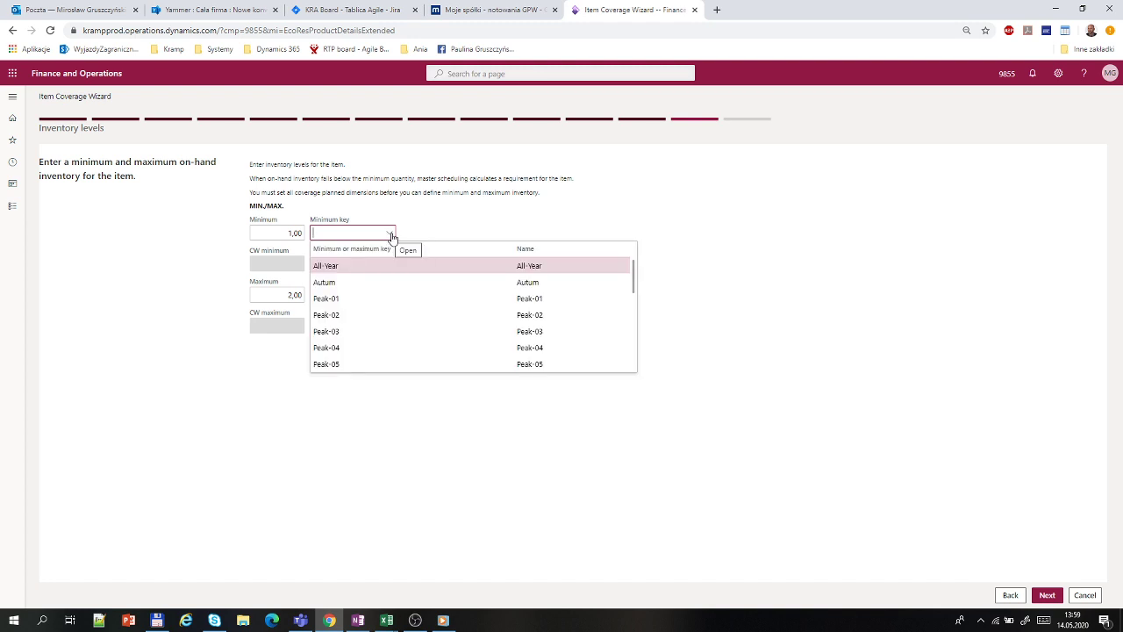
click(356, 267)
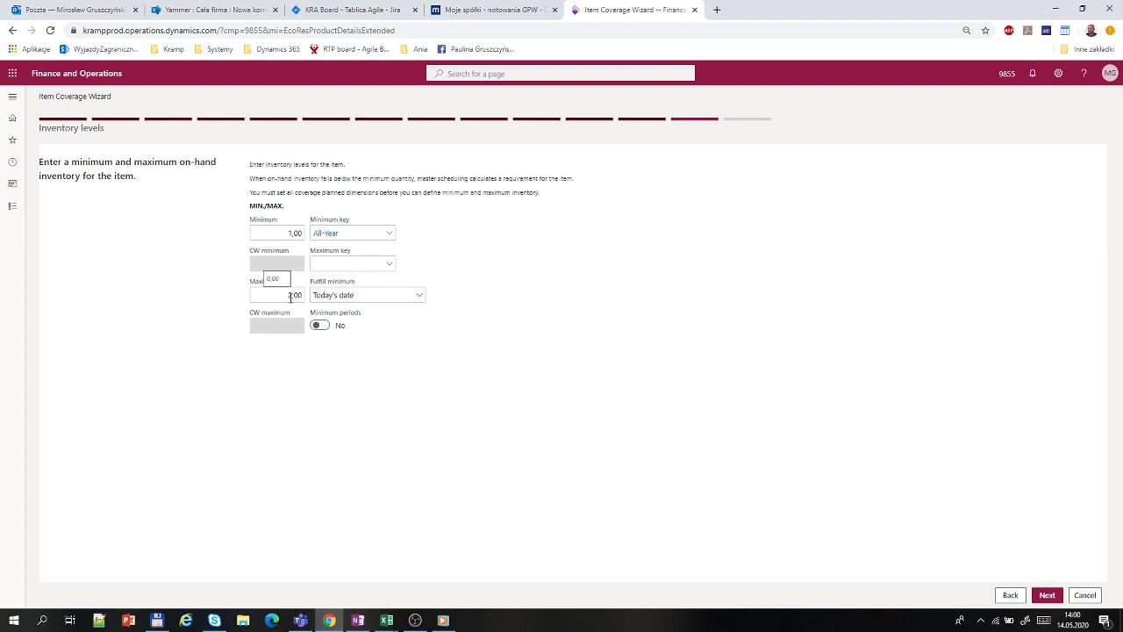
click(1046, 596)
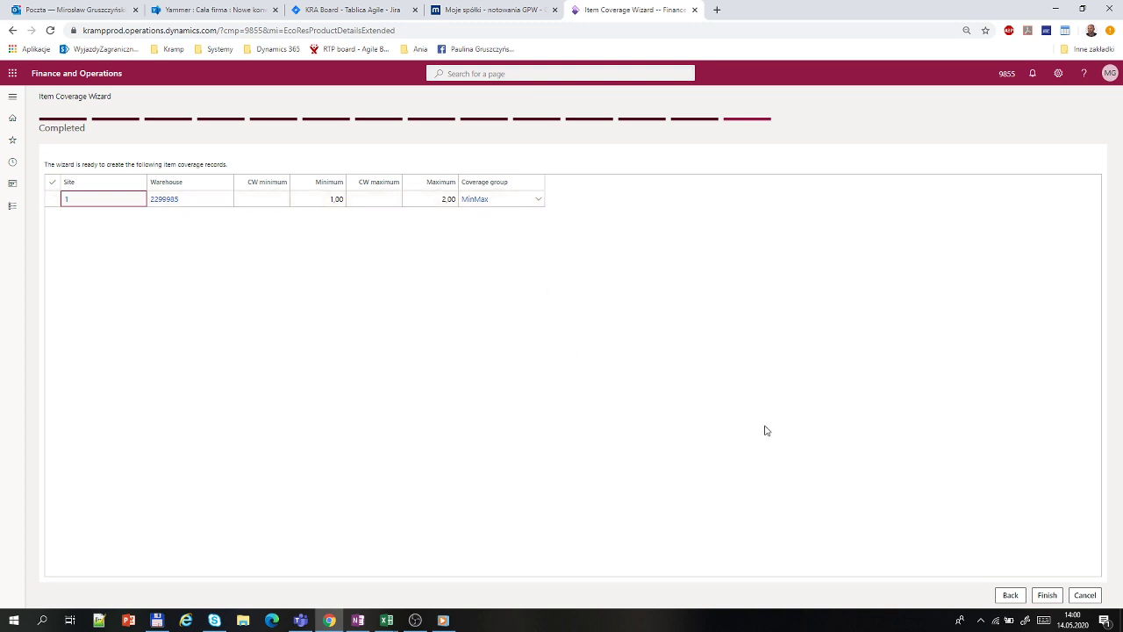
click(1047, 595)
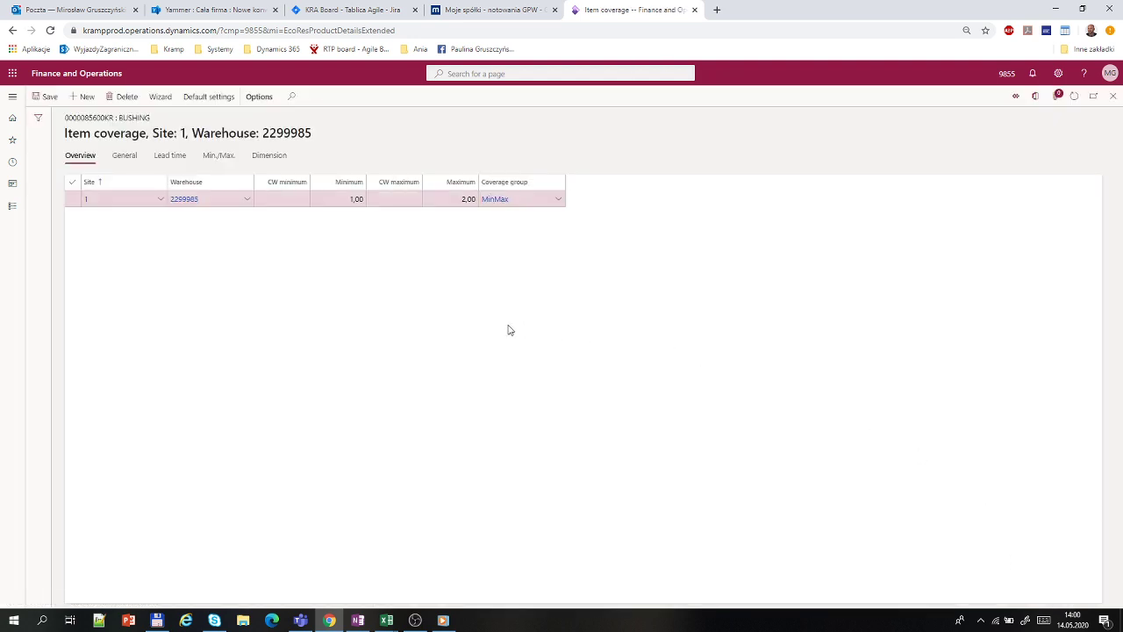
Review the new coverage record's general settings and its monthly minimum and maximum on-hand inventory.
click(123, 159)
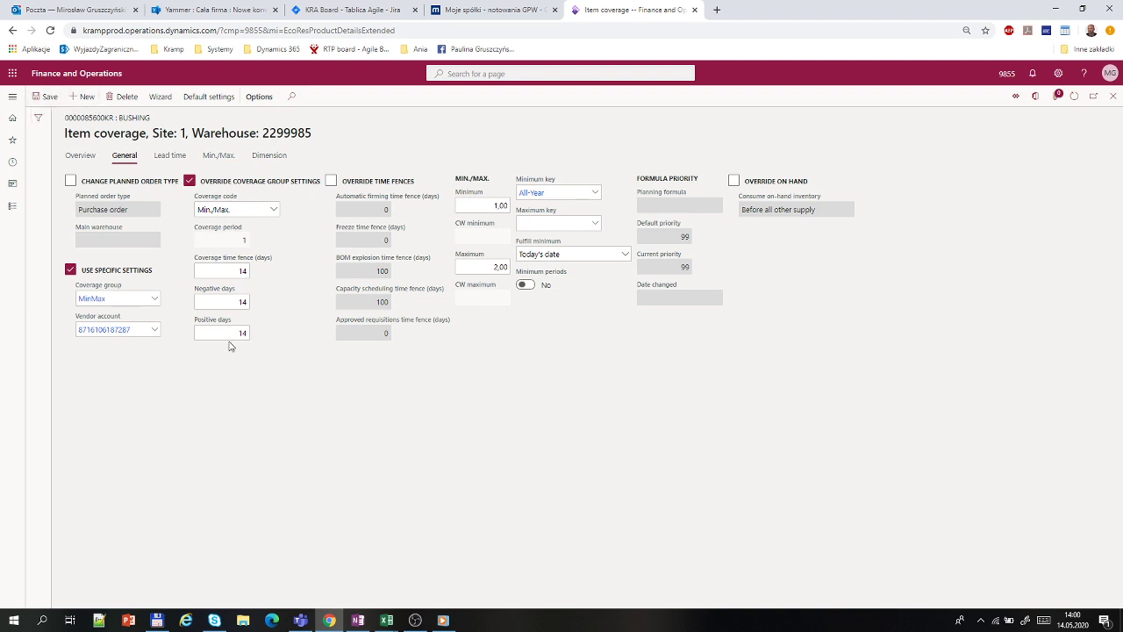
click(226, 163)
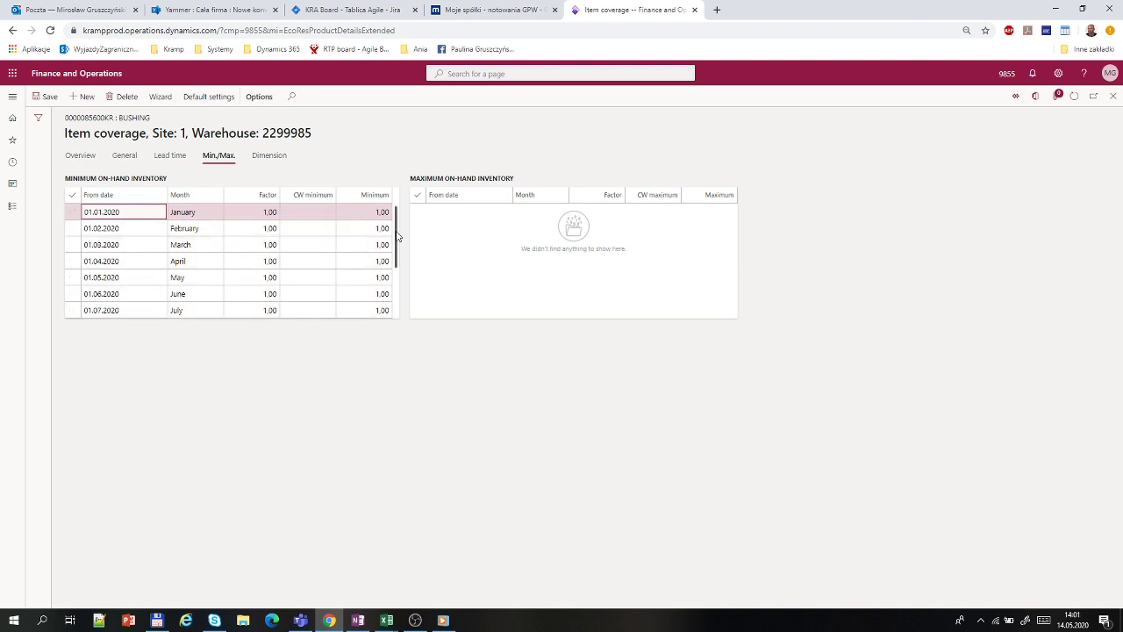
Change the coverage record's minimum key to Spring/sum and save the record.
drag(398, 235, 392, 283)
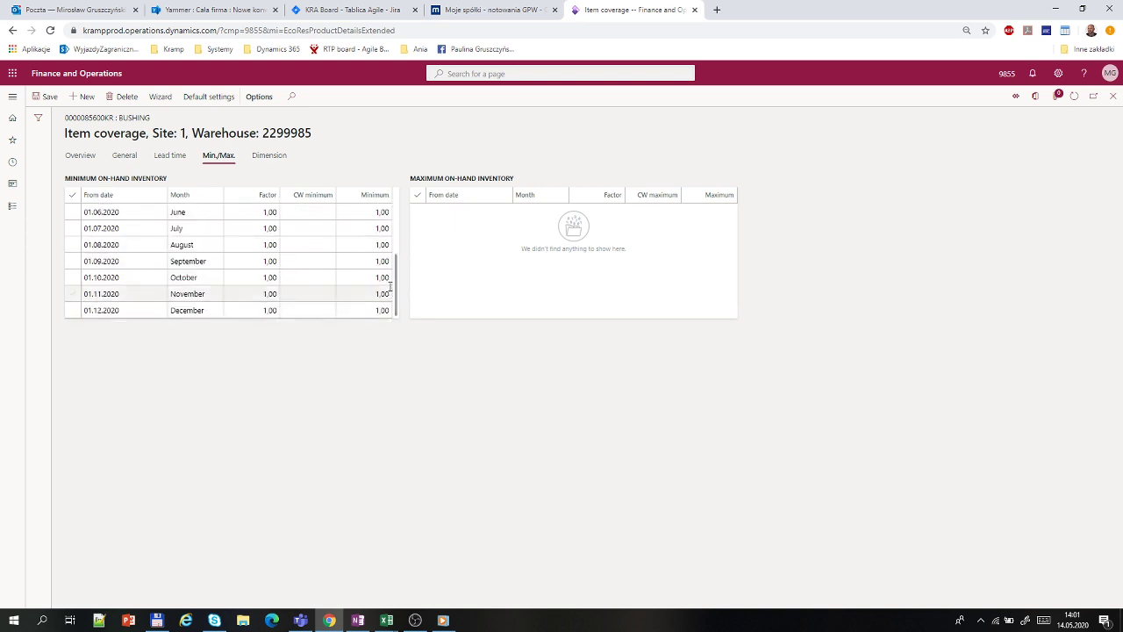
click(128, 158)
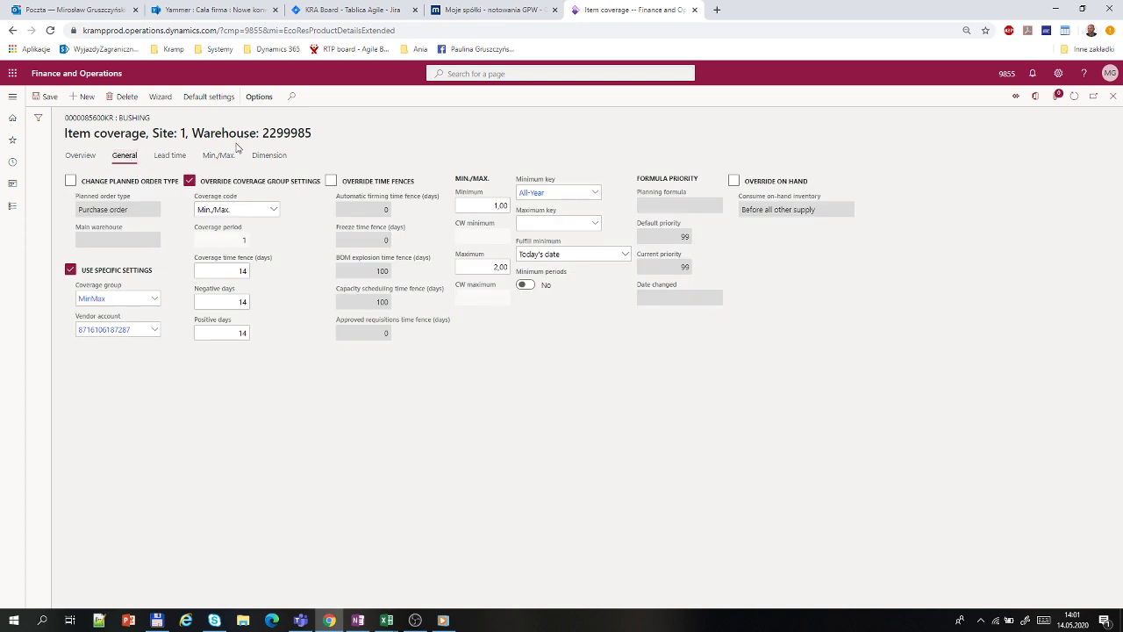
click(595, 196)
click(596, 194)
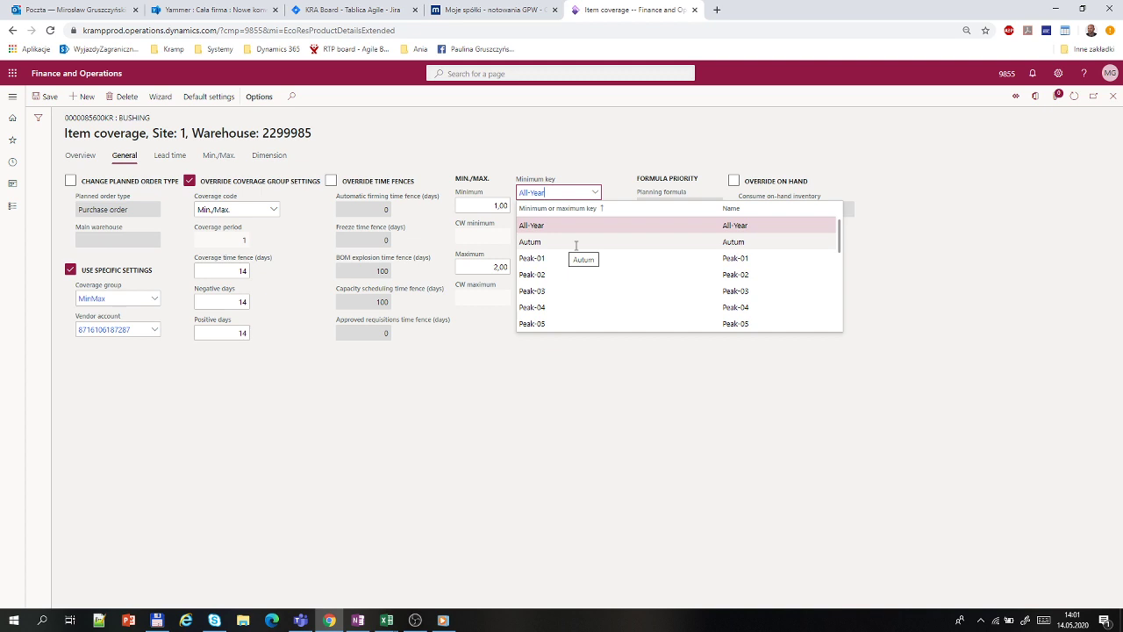
scroll(575, 245, down, 1)
scroll(575, 245, down, 2)
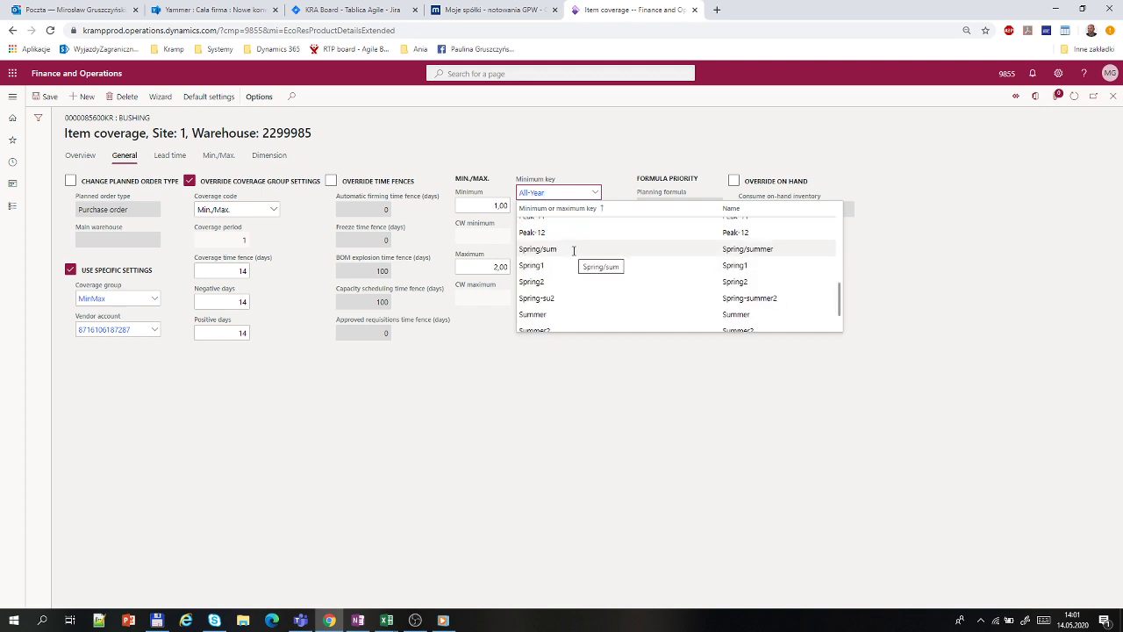
click(572, 250)
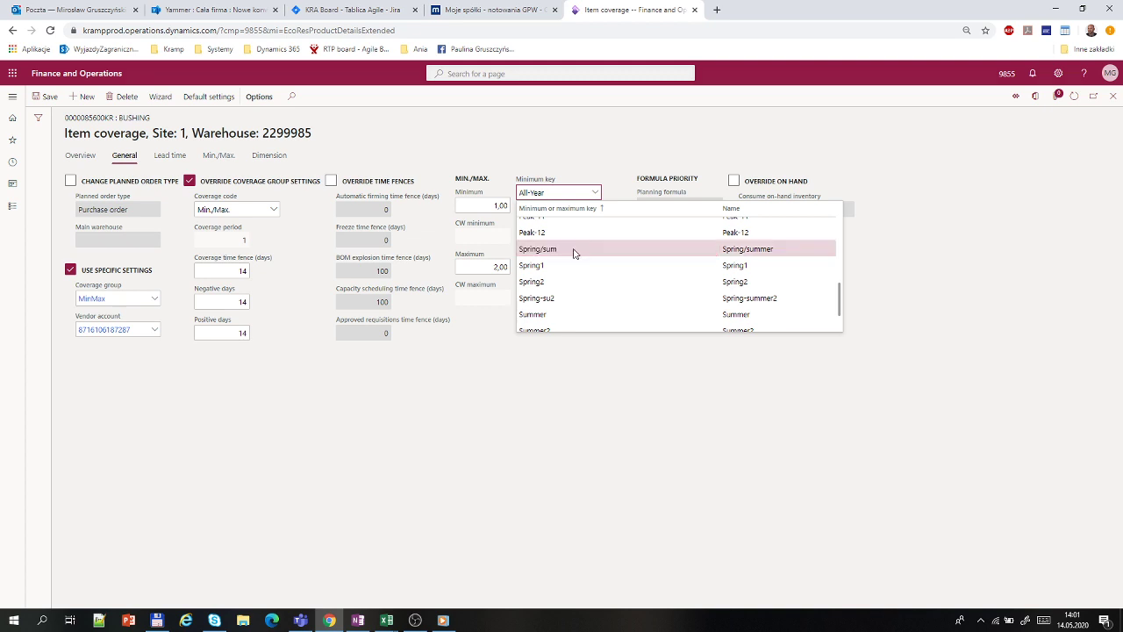
click(44, 102)
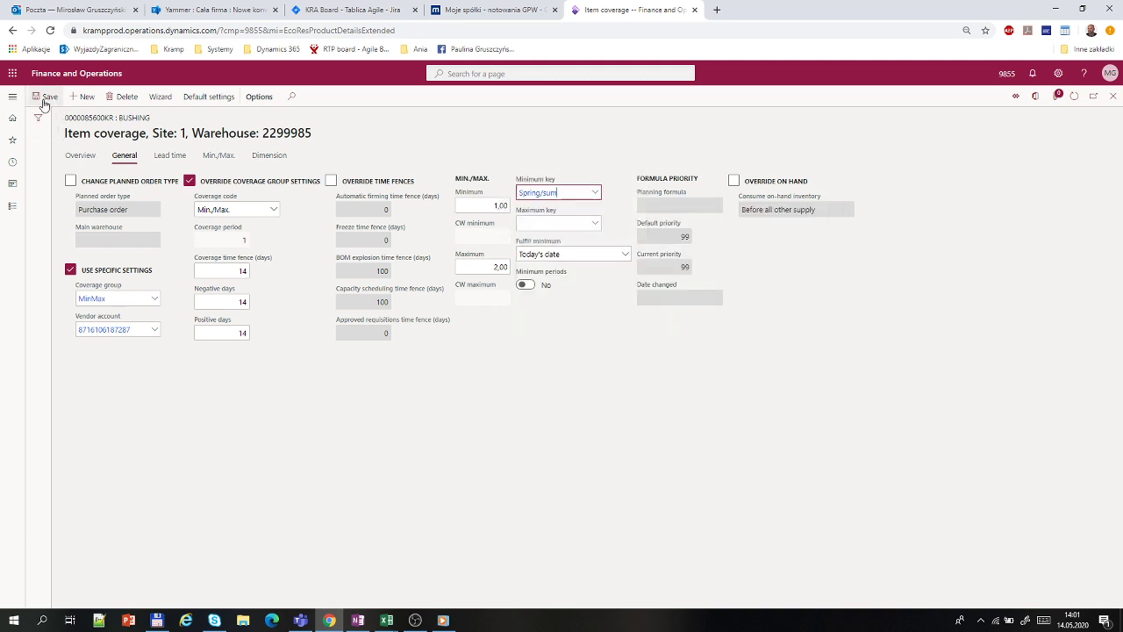
Examine the monthly factors and minimum on-hand inventory from January to December for the Spring/sum key.
click(219, 156)
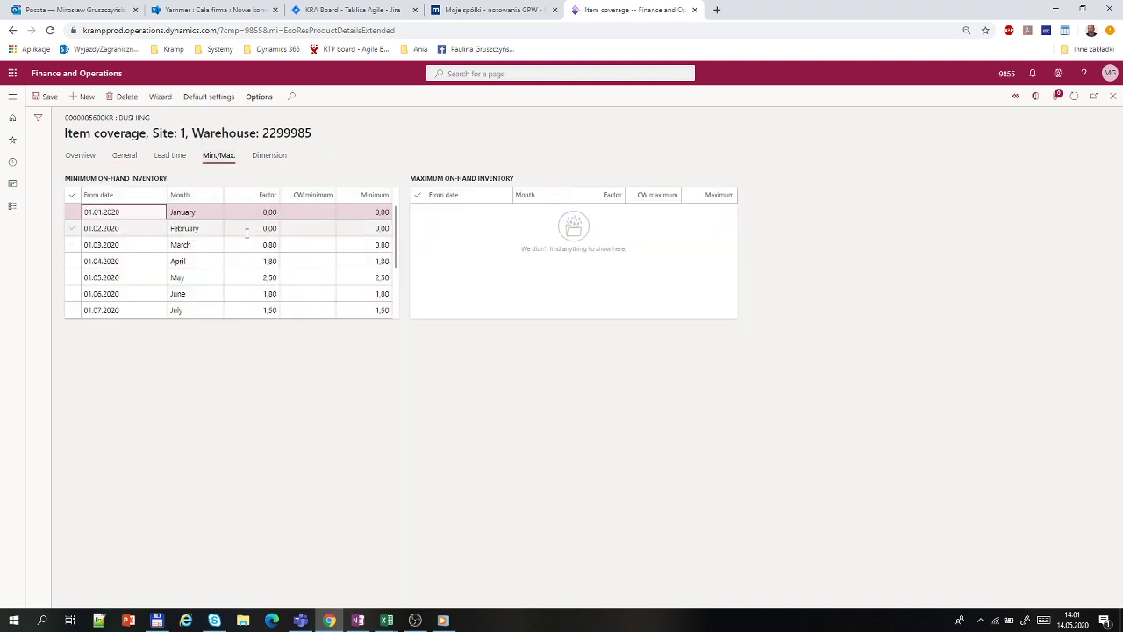
click(396, 254)
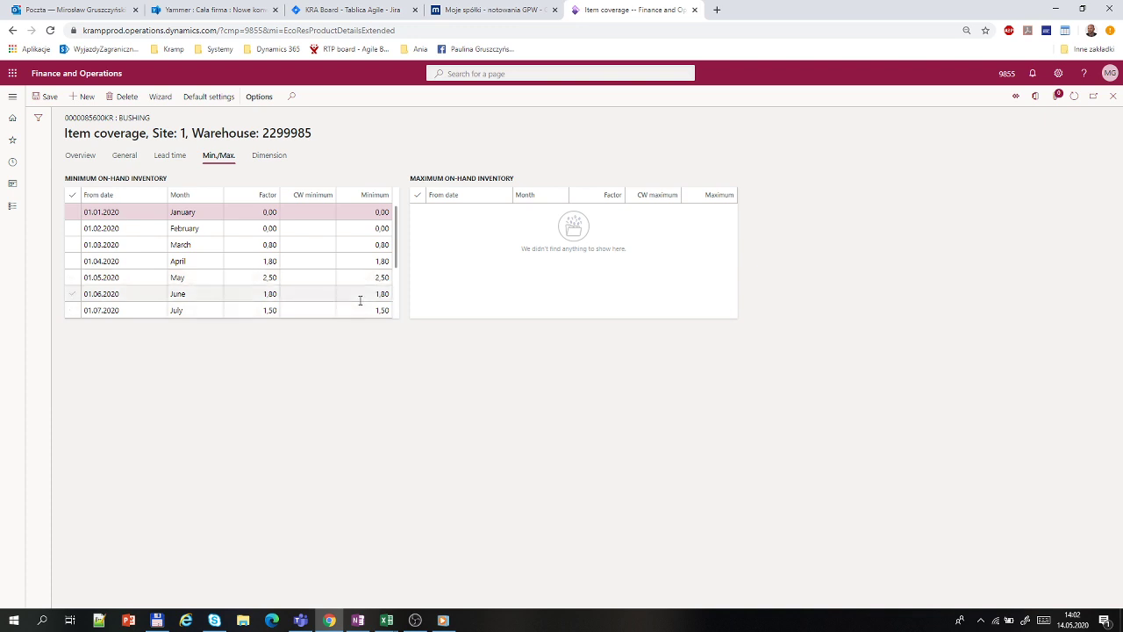
drag(397, 260, 391, 314)
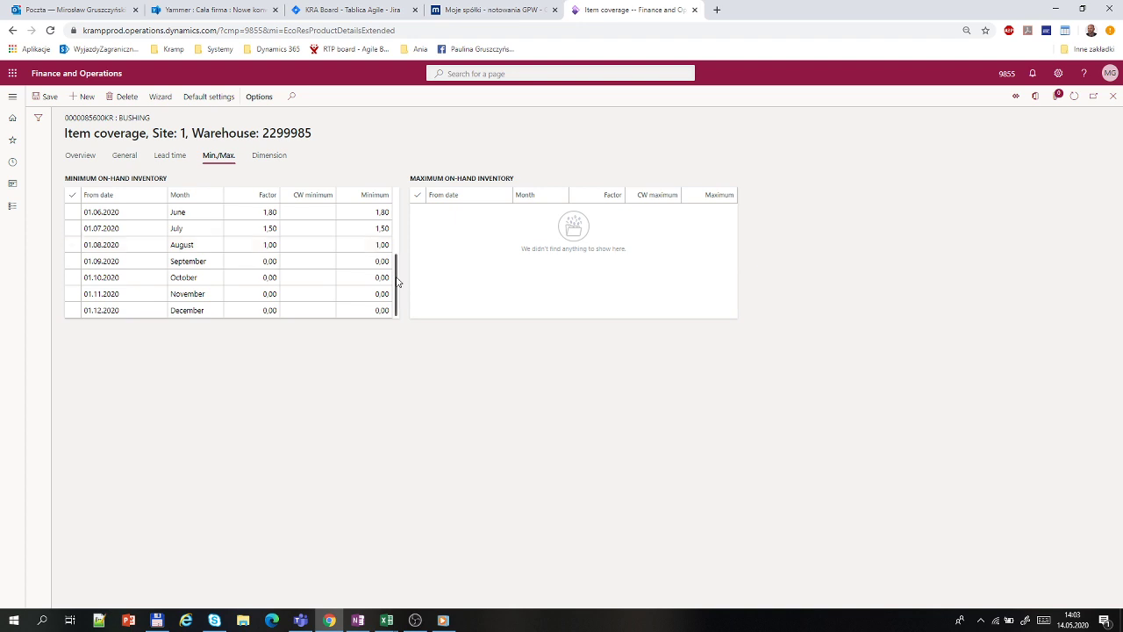
scroll(397, 268, up, 2)
scroll(402, 259, up, 3)
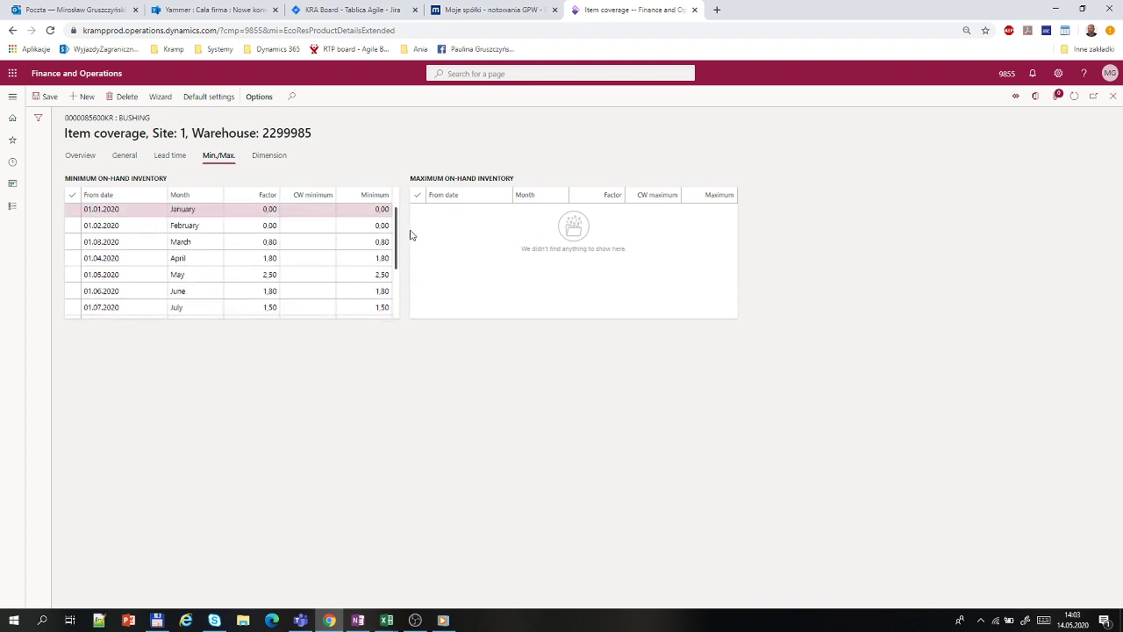
scroll(403, 257, down, 3)
scroll(402, 259, down, 1)
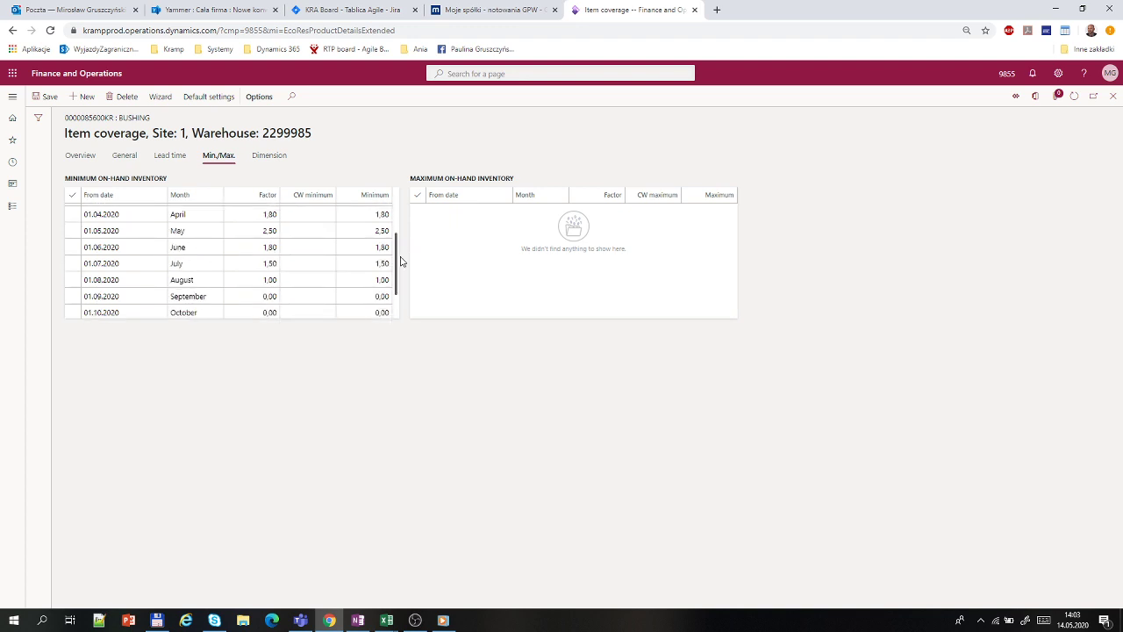
scroll(402, 254, up, 3)
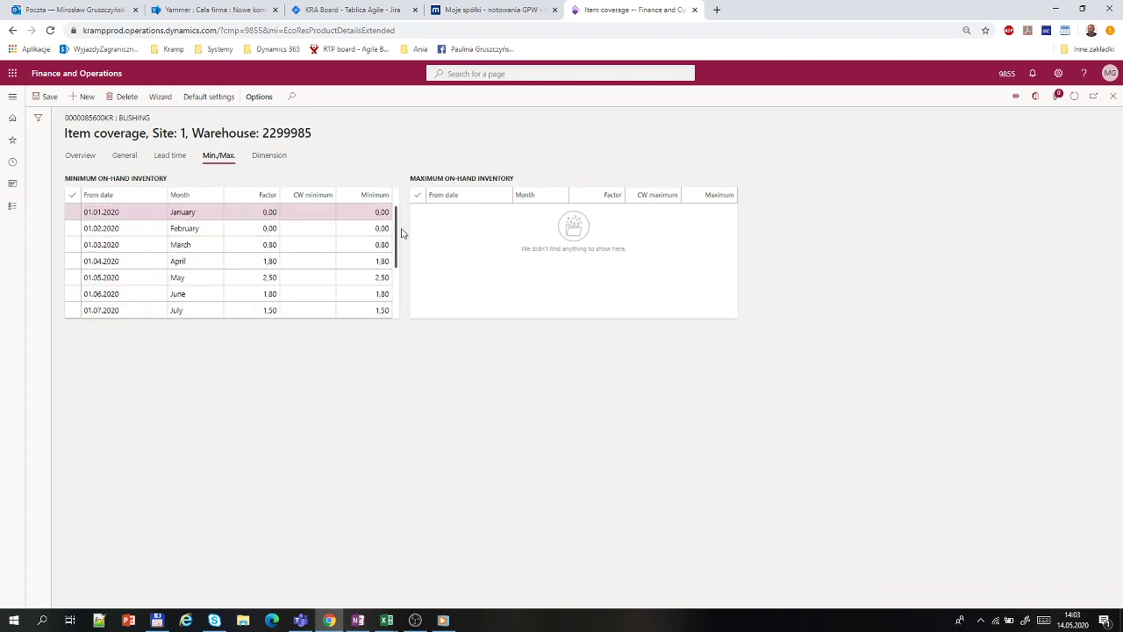
scroll(399, 233, down, 3)
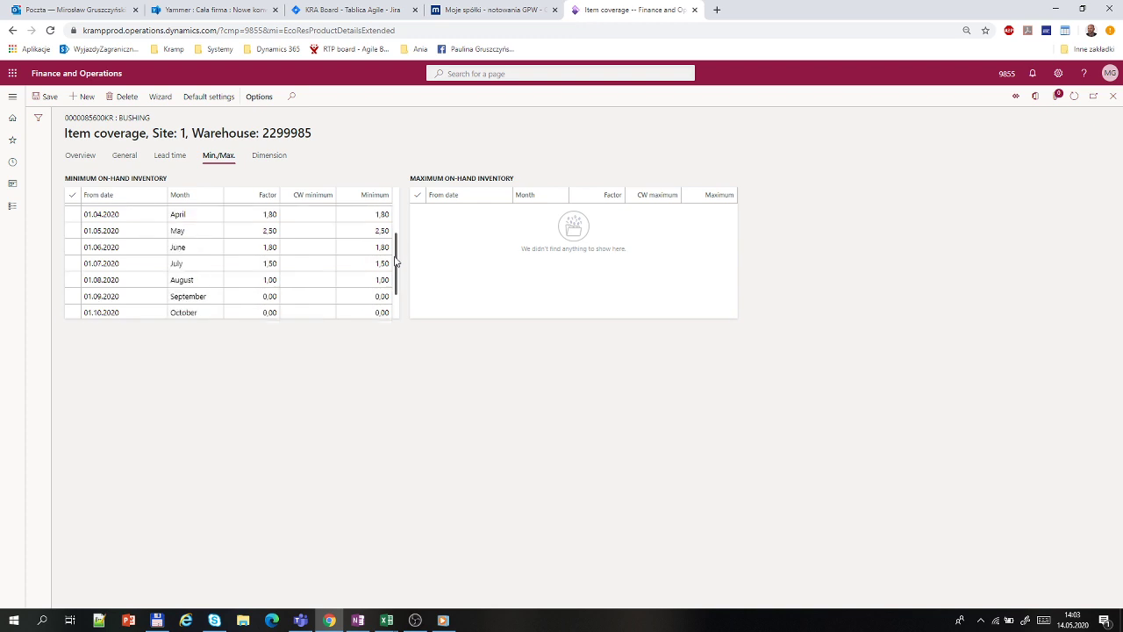
scroll(403, 235, up, 3)
scroll(406, 238, down, 1)
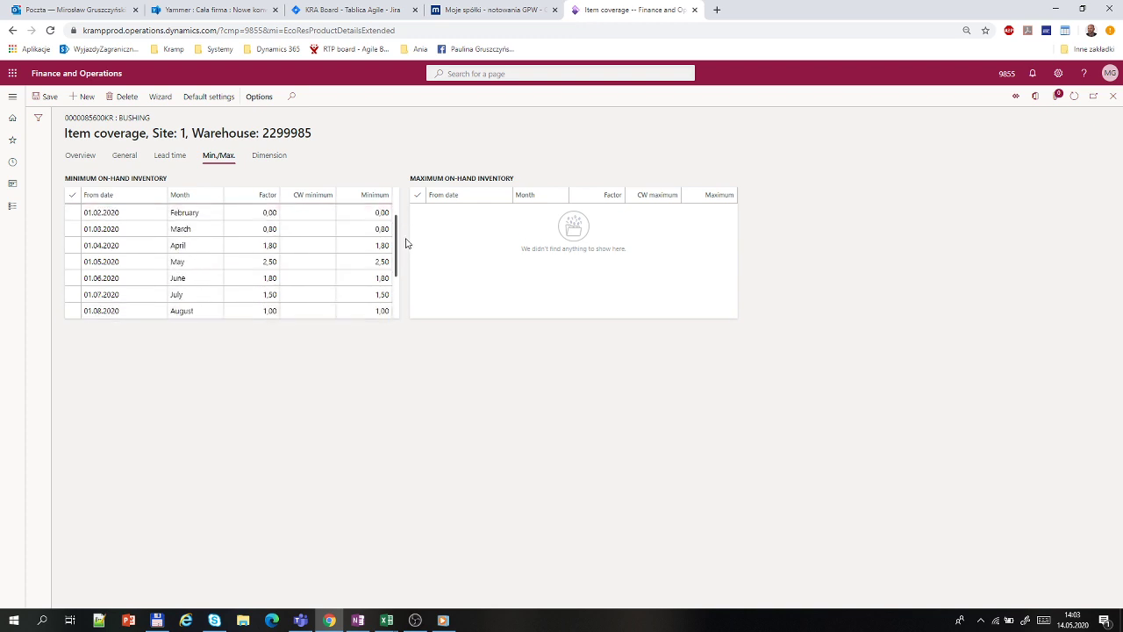
scroll(405, 243, down, 2)
scroll(403, 244, up, 2)
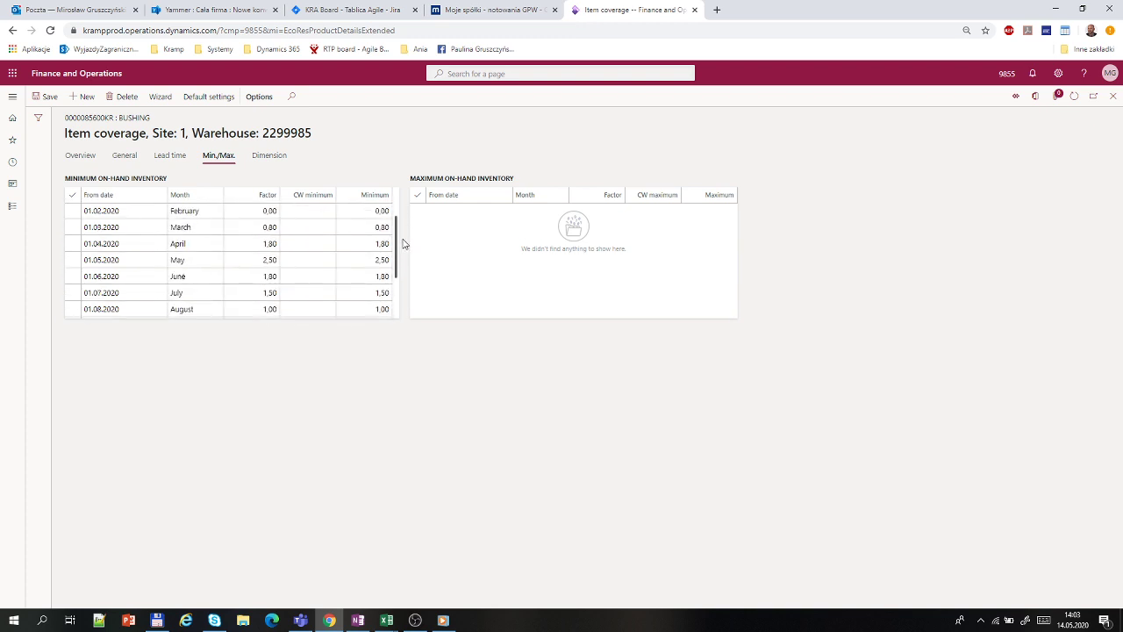
scroll(403, 237, up, 1)
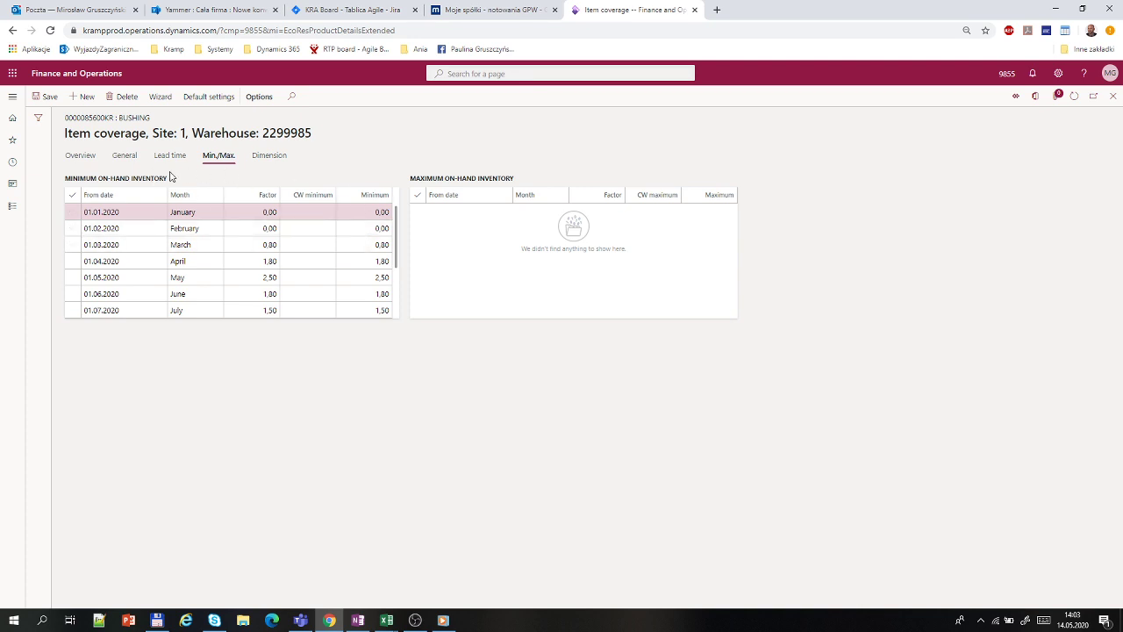
Set the minimum key back to All-Year, save the record and check its monthly minimum inventory.
click(80, 156)
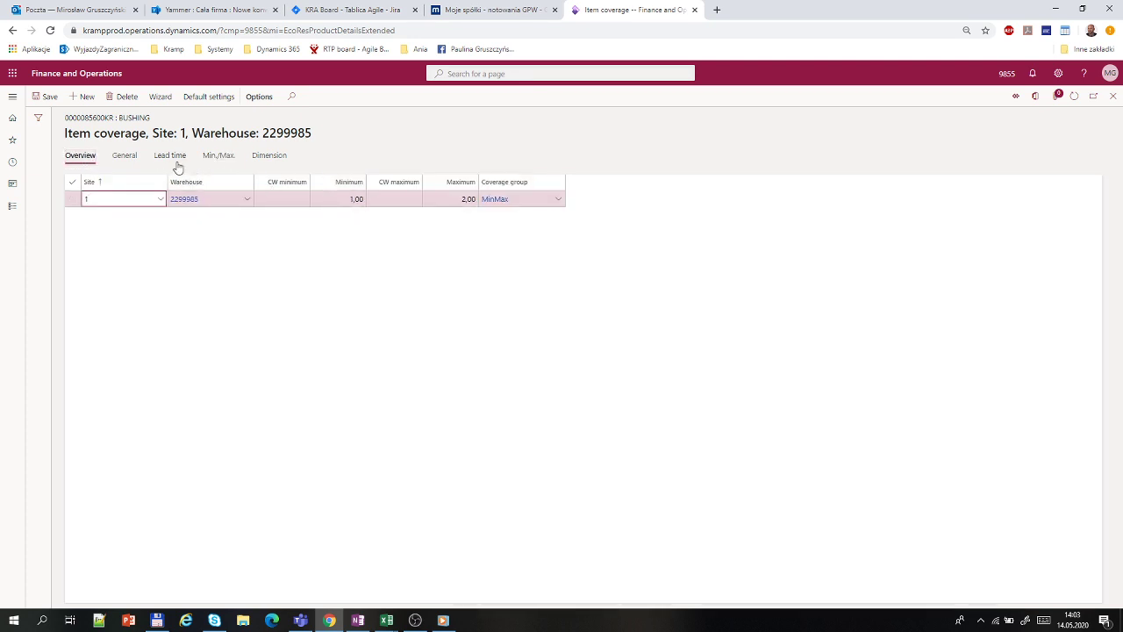
click(130, 159)
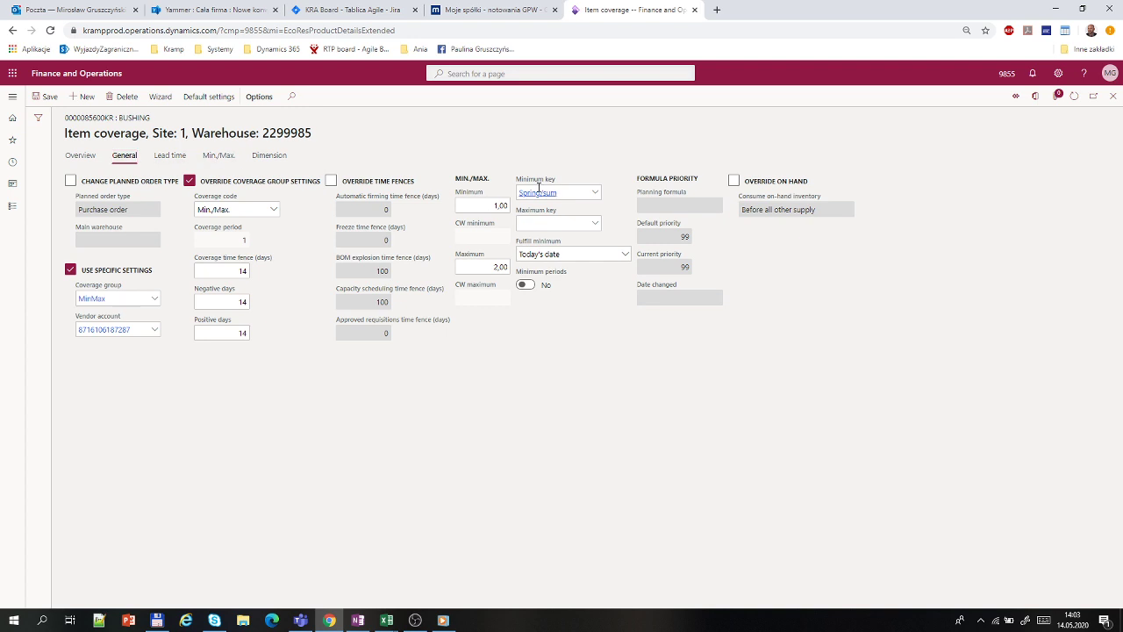
click(597, 194)
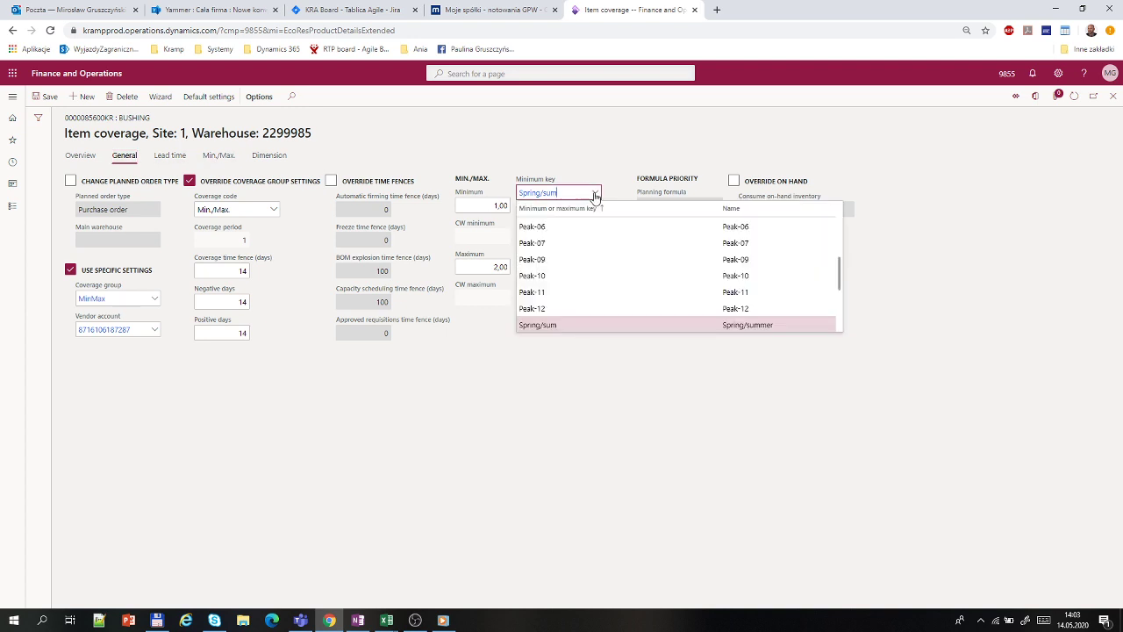
click(575, 226)
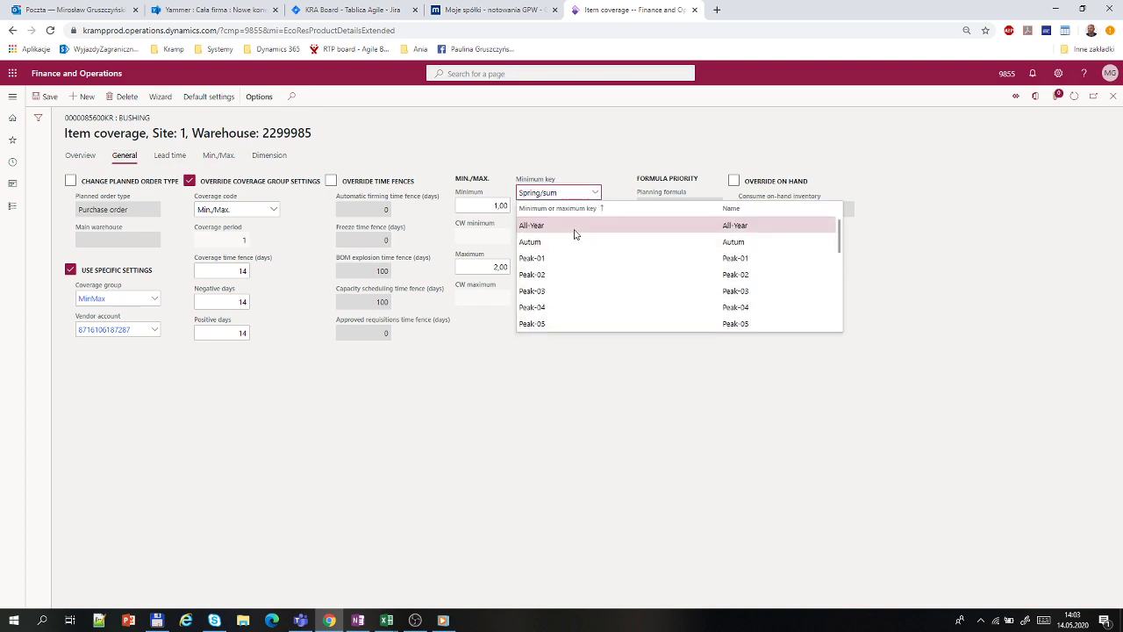
click(41, 96)
click(221, 157)
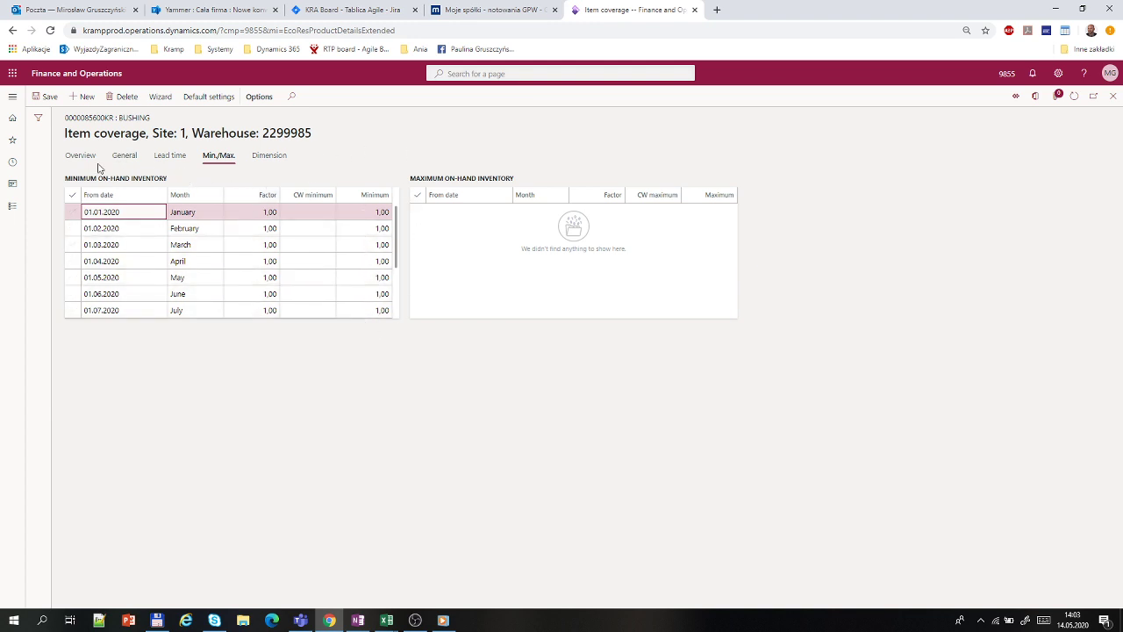
Save and close the item coverage record, and save the released product.
click(39, 104)
click(1115, 106)
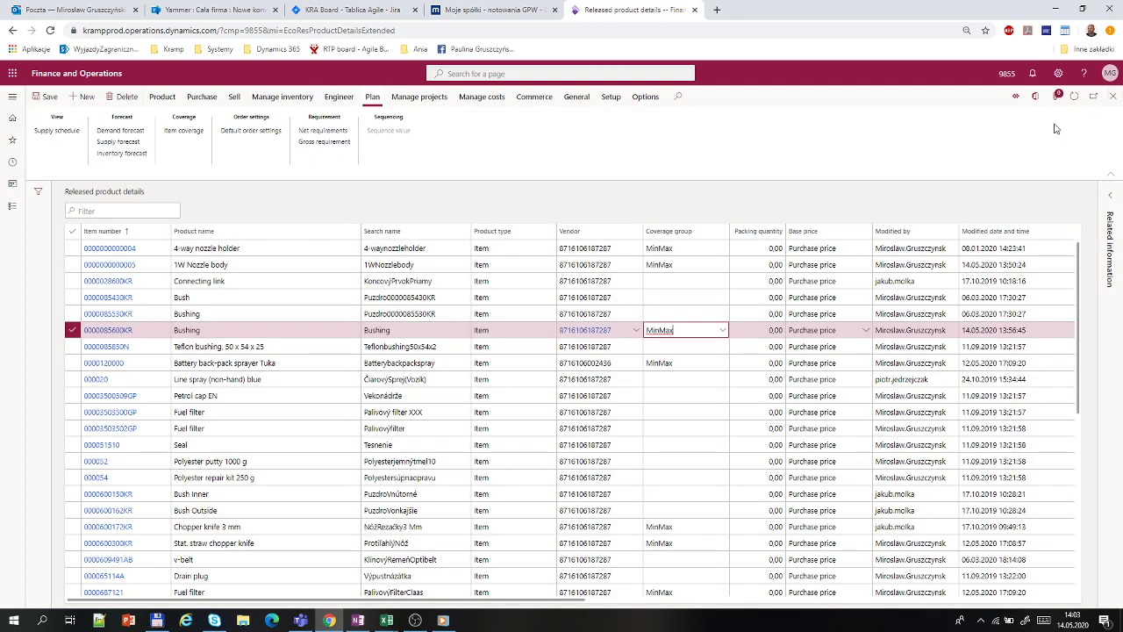
click(43, 97)
Open the master planning run from the Master planning module.
click(12, 98)
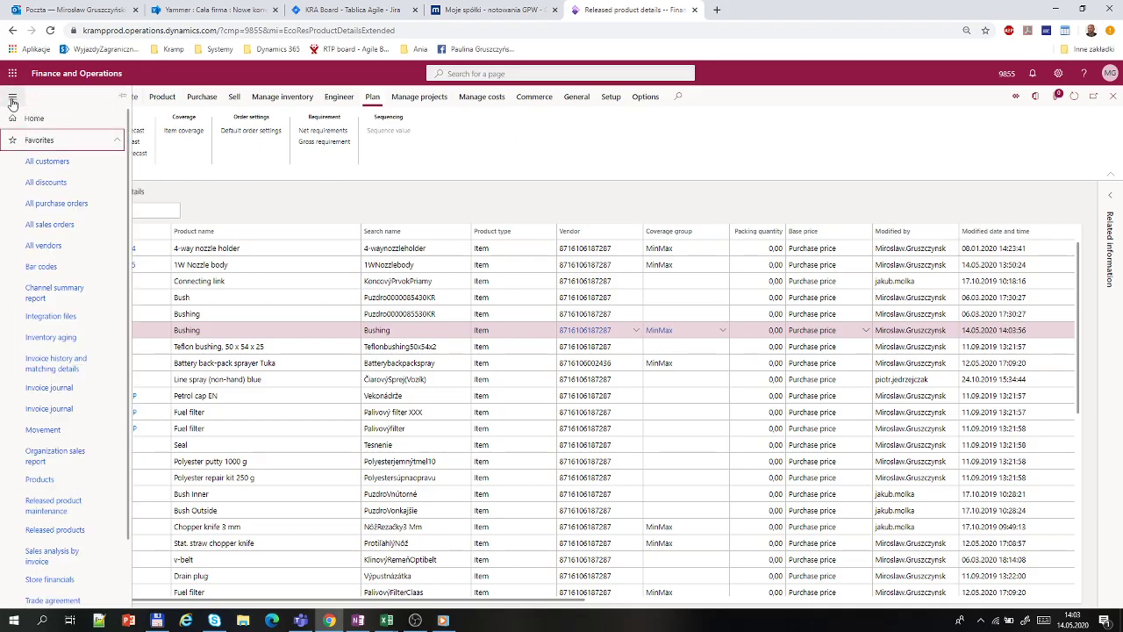
click(116, 141)
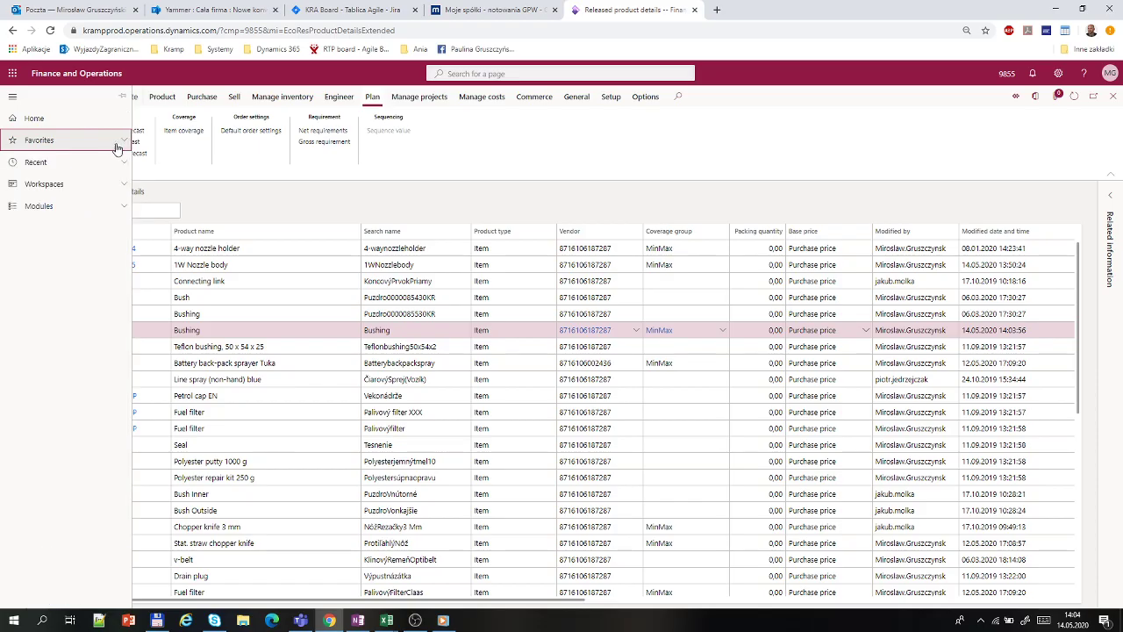
click(55, 207)
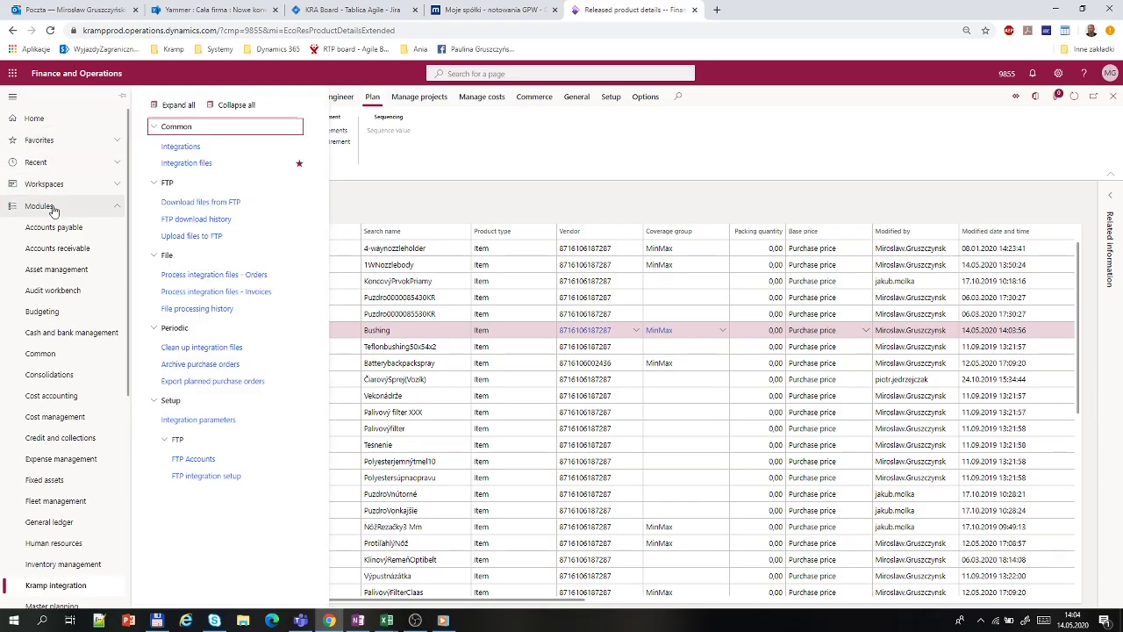
scroll(52, 351, down, 5)
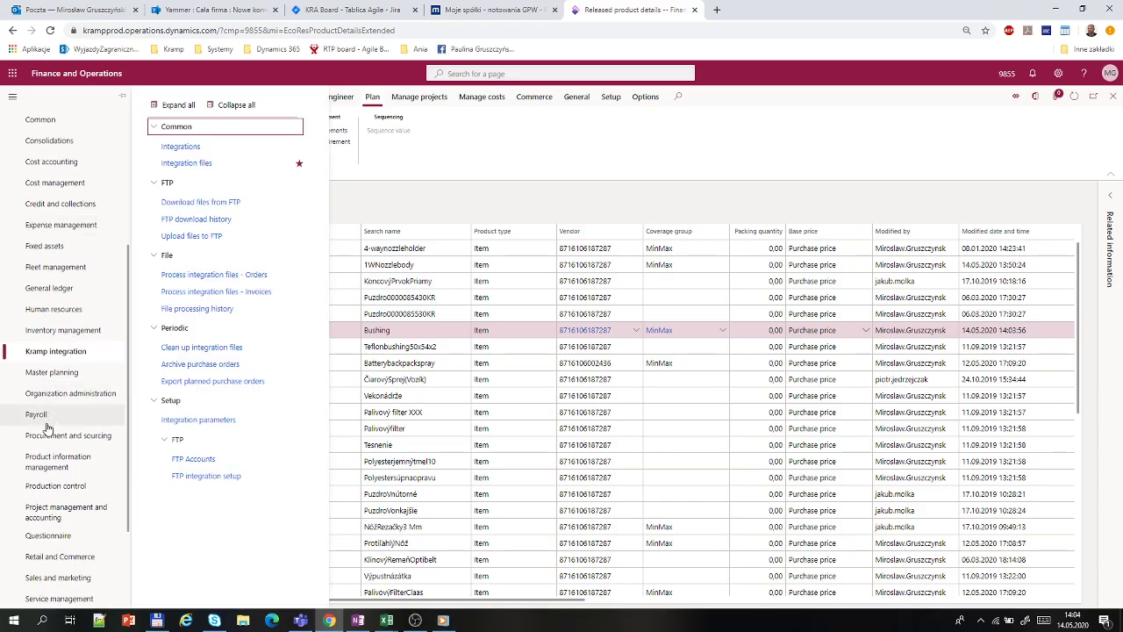
scroll(79, 377, down, 2)
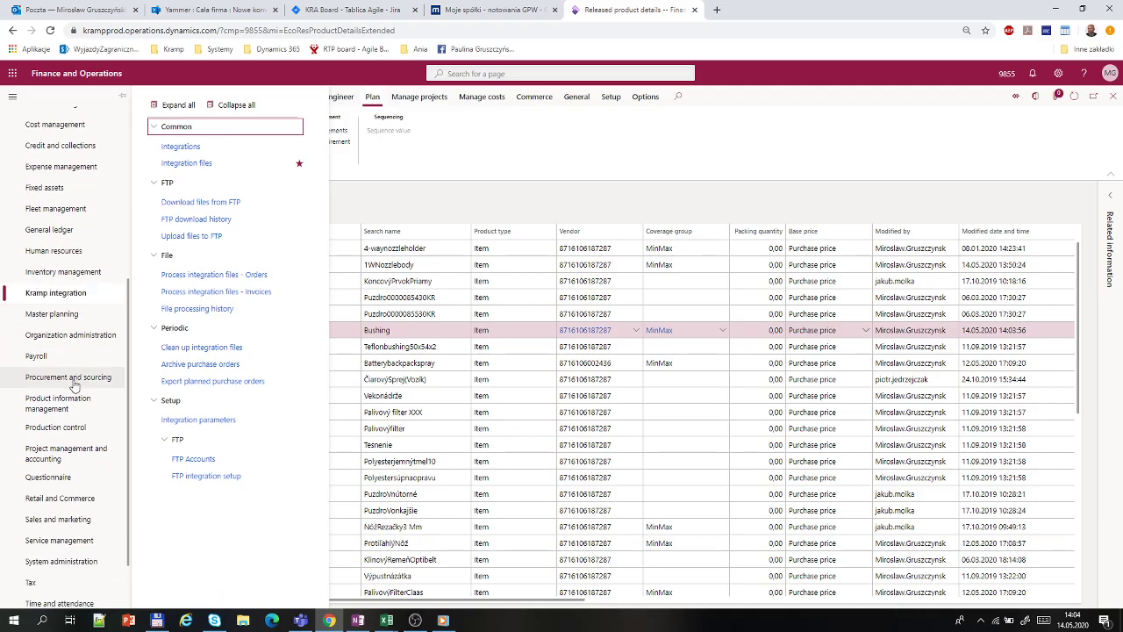
click(65, 316)
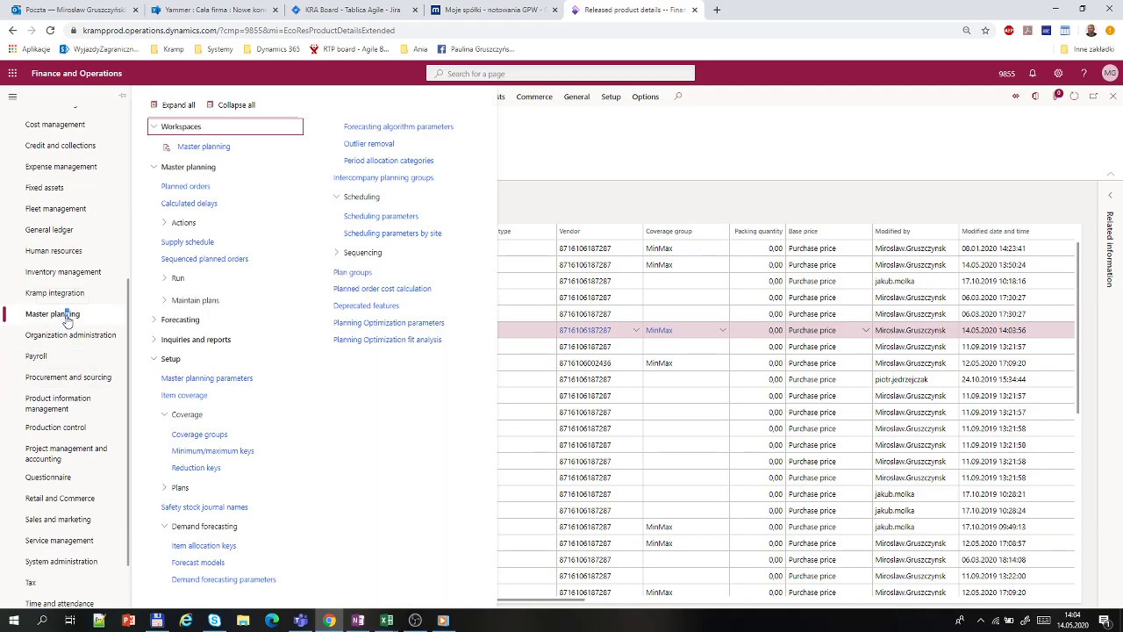
click(167, 283)
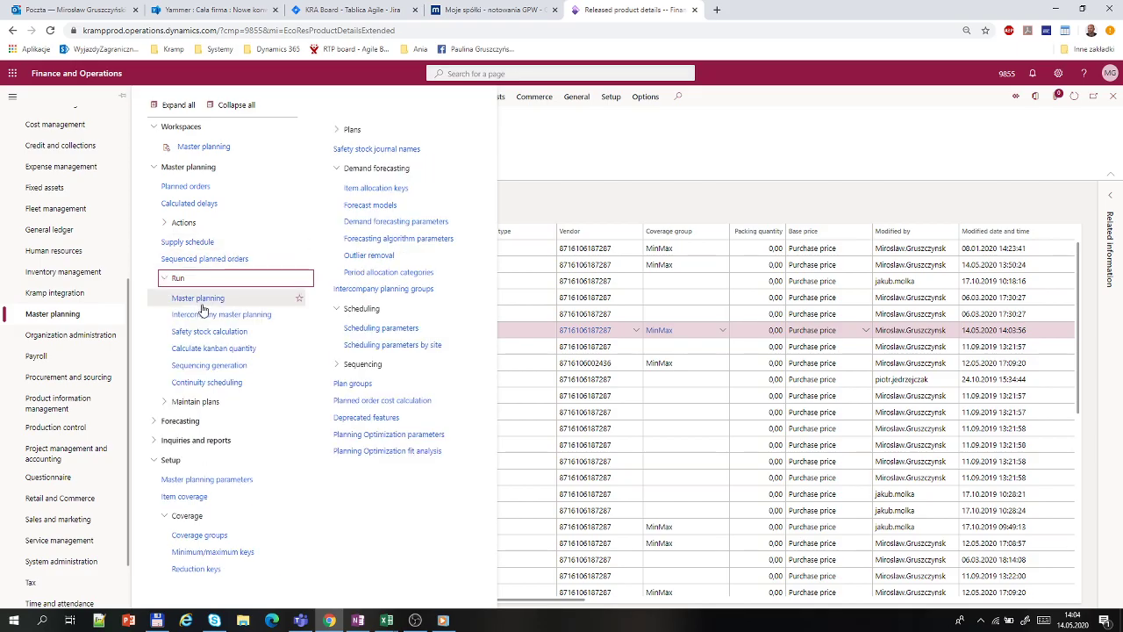
click(200, 301)
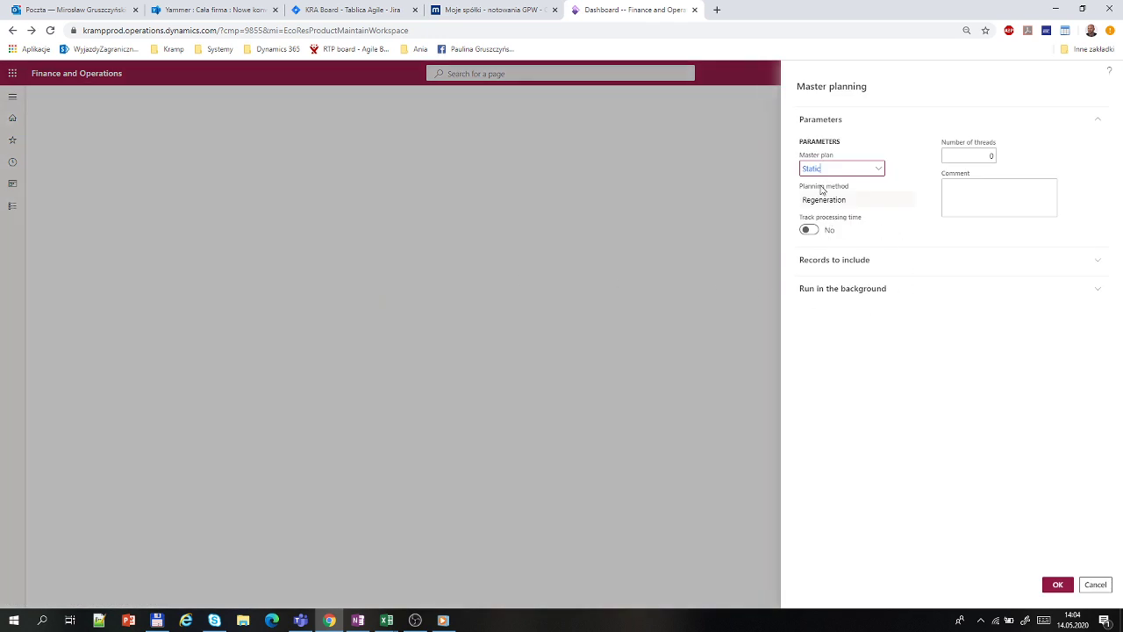
Review the run's included records, background processing and recurrence settings, and cancel the master planning run.
click(1097, 262)
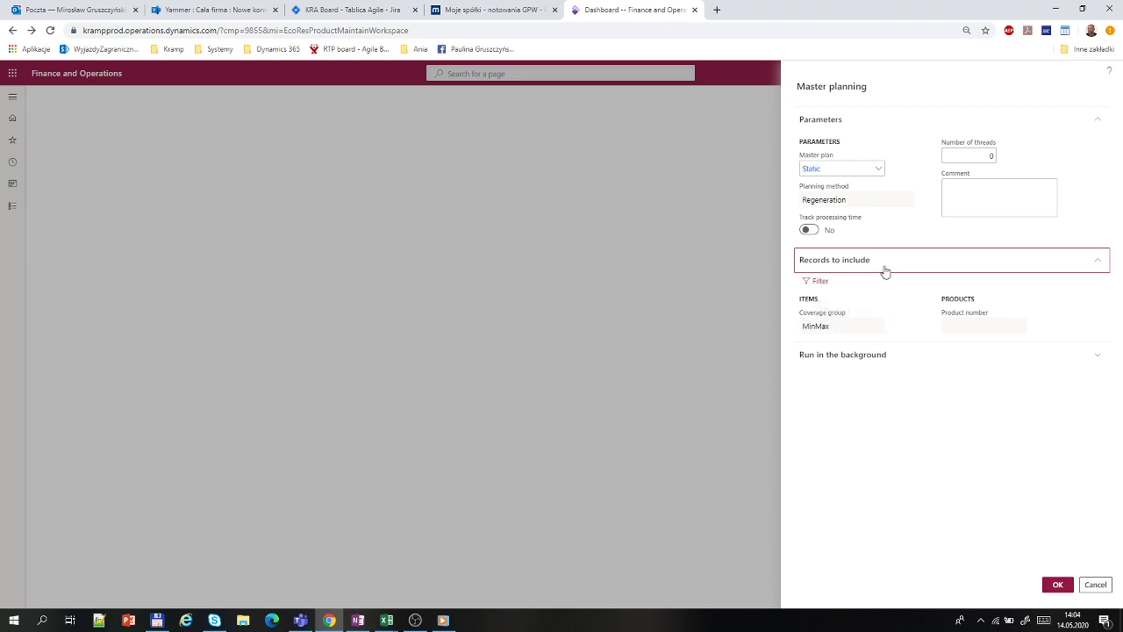
click(1096, 360)
click(821, 377)
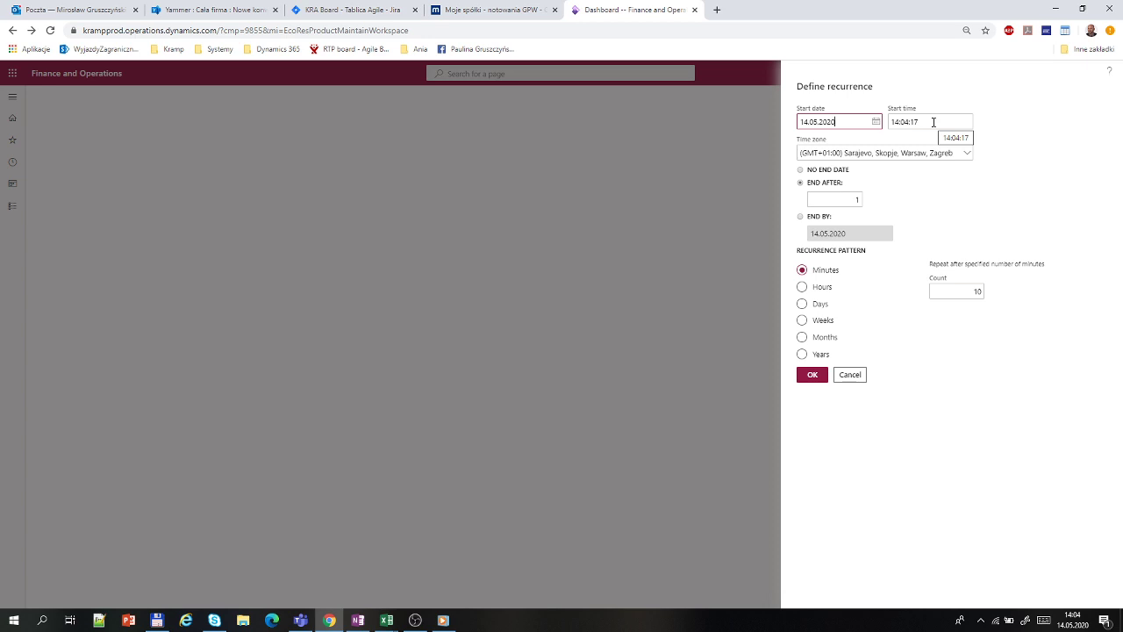
click(852, 375)
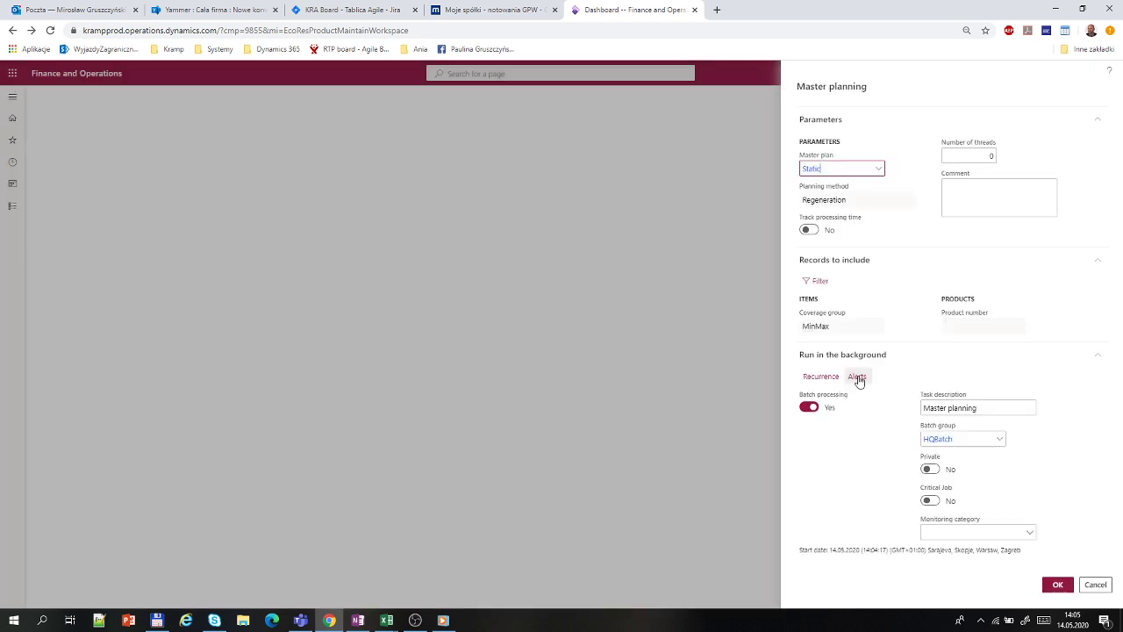
click(1095, 585)
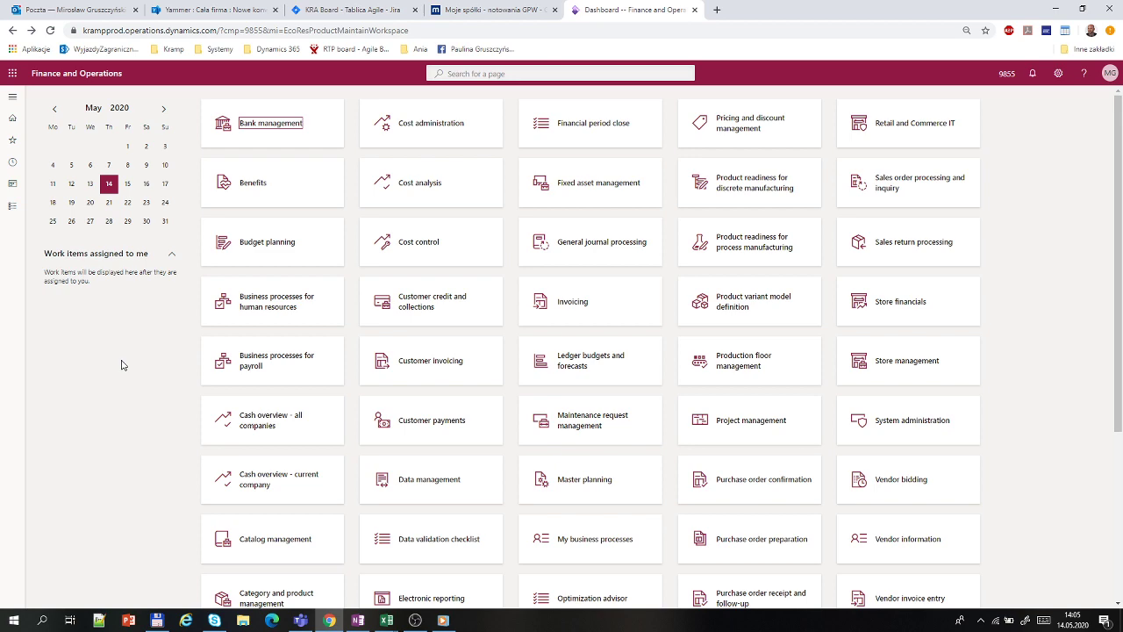
Open the planned orders list in Master planning, review the parameters for exporting planned purchase orders, and cancel the export.
click(12, 98)
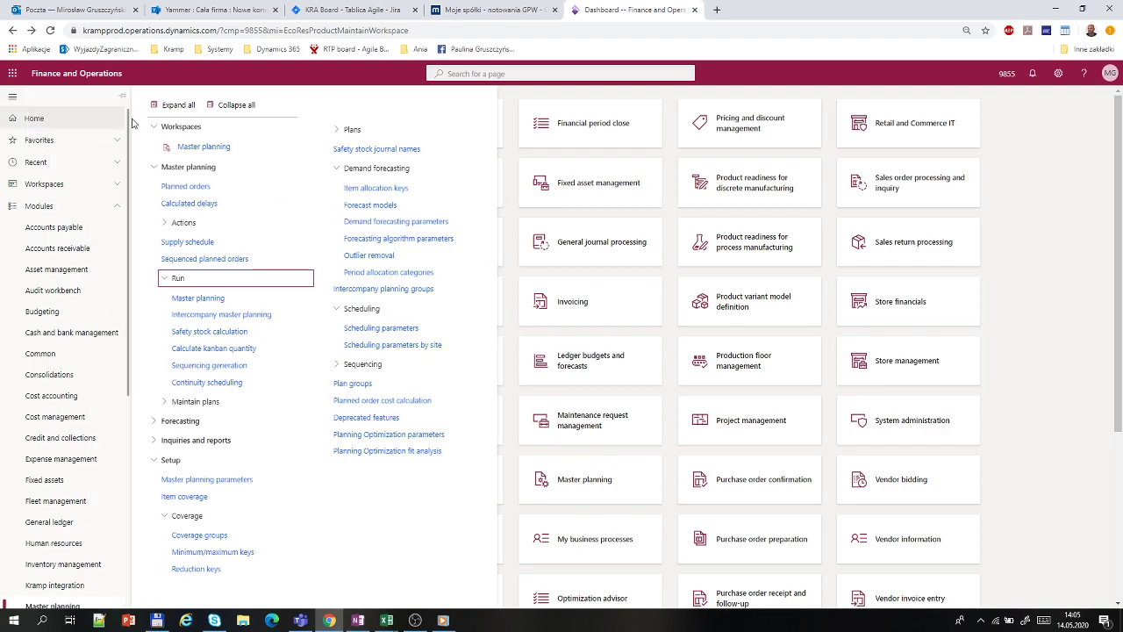
click(169, 187)
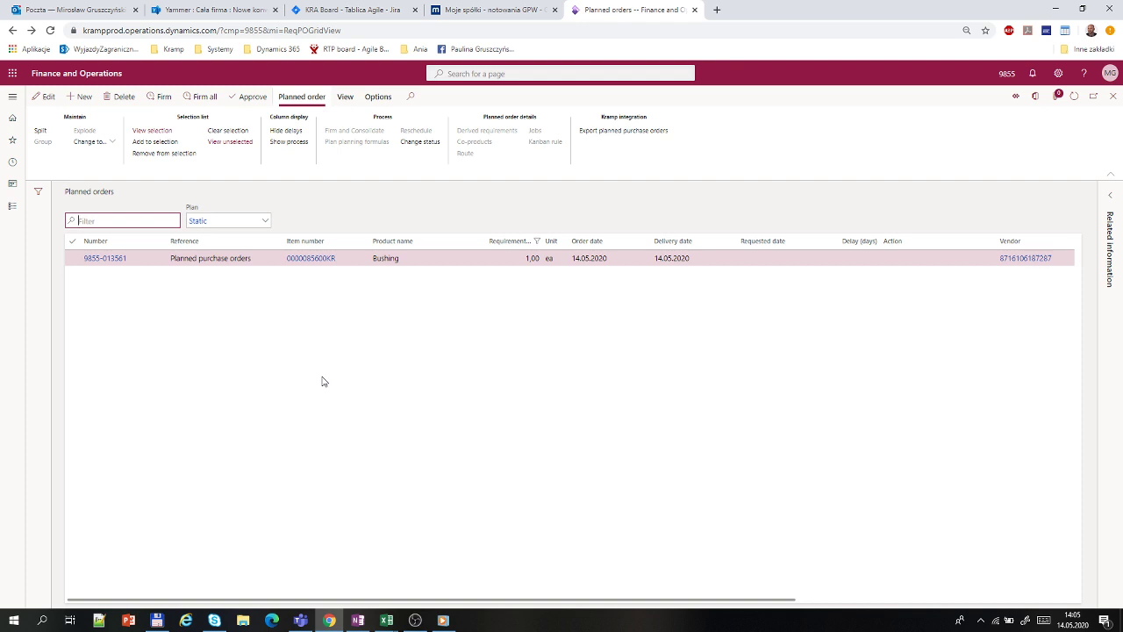
click(628, 138)
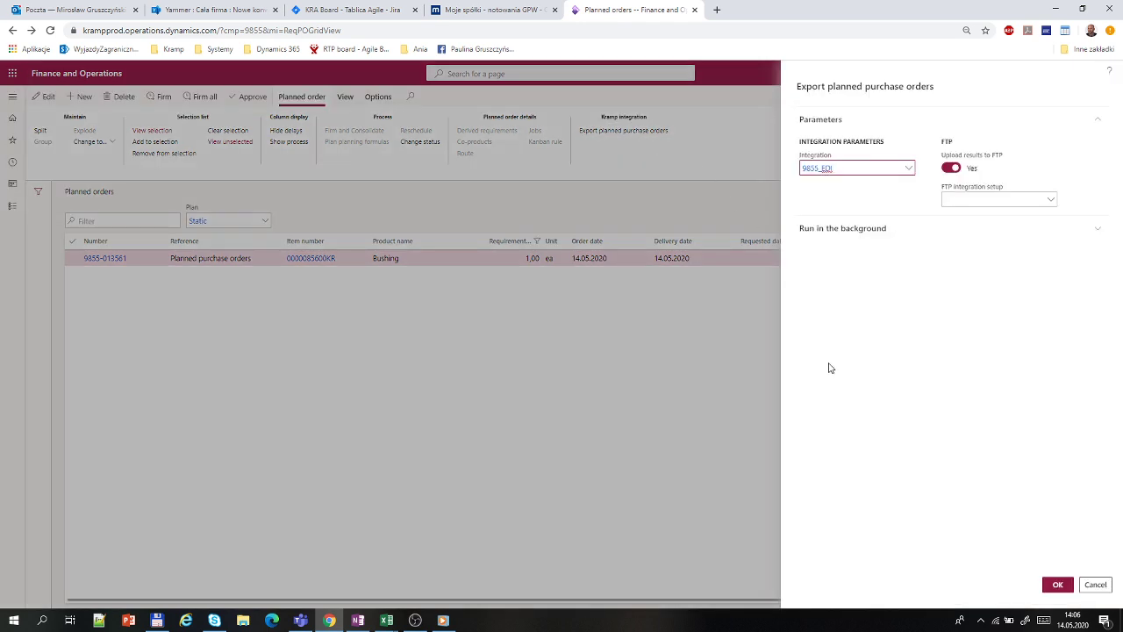
click(1094, 584)
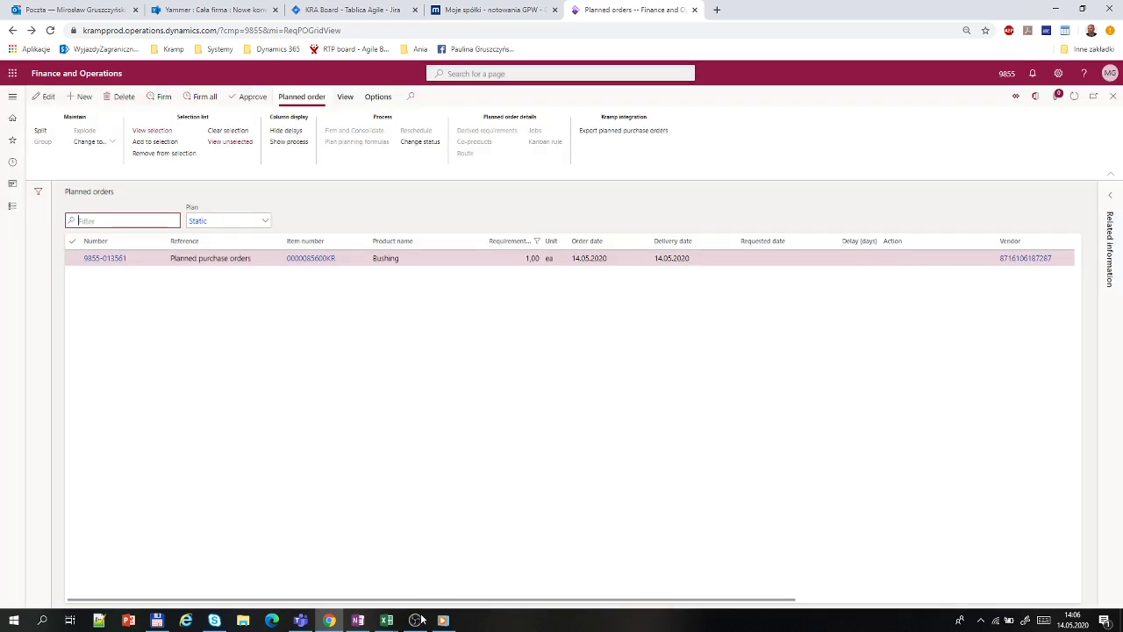
click(1055, 8)
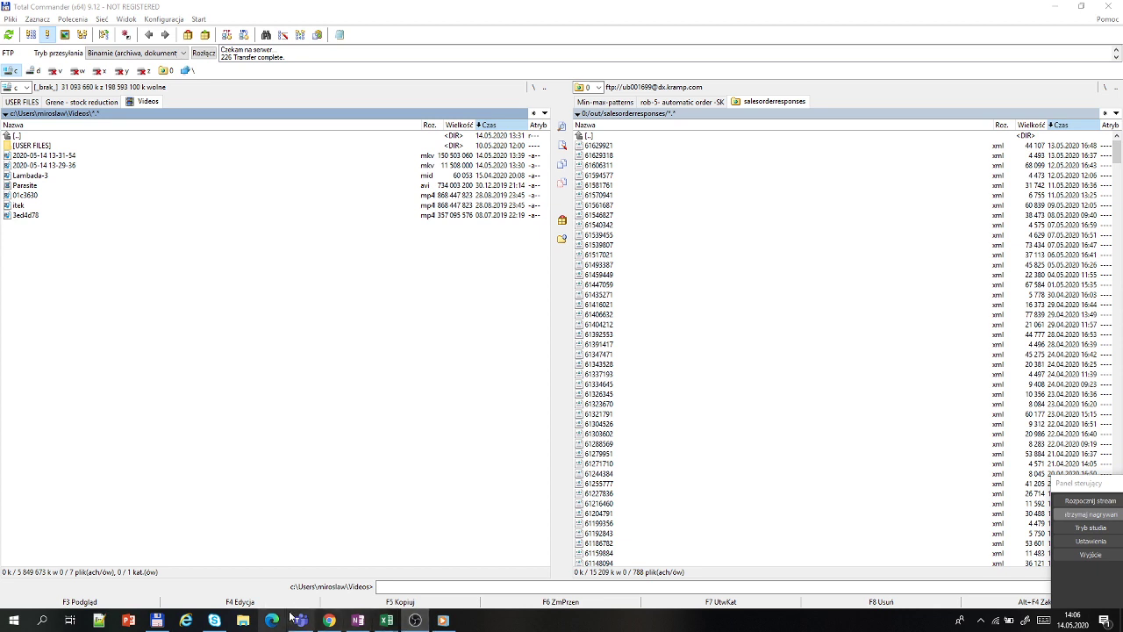
click(327, 621)
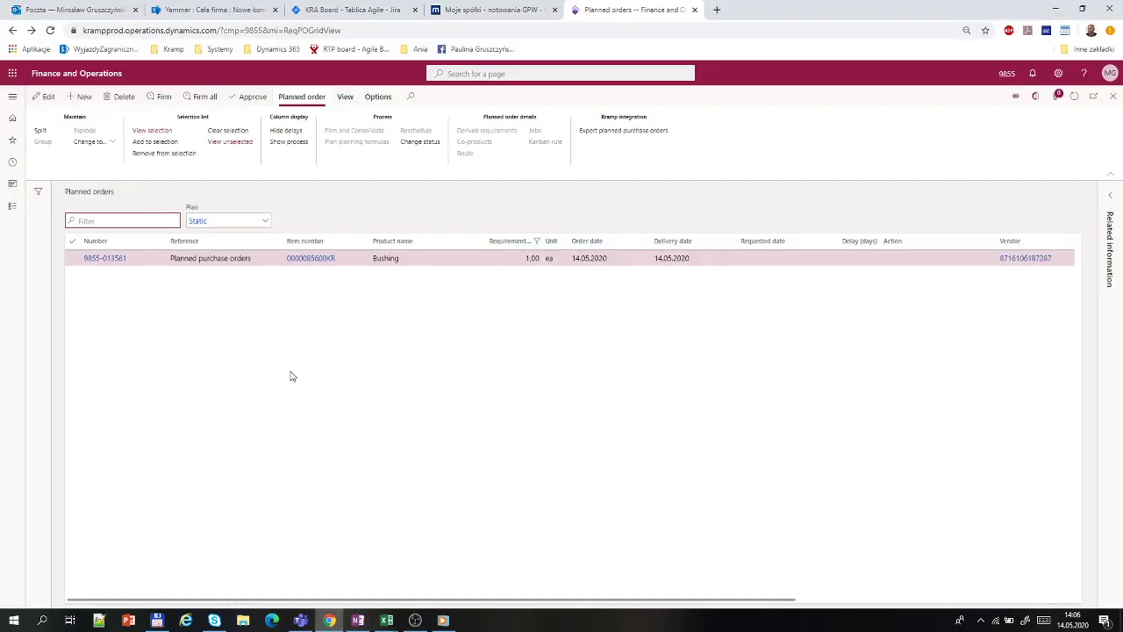
click(10, 98)
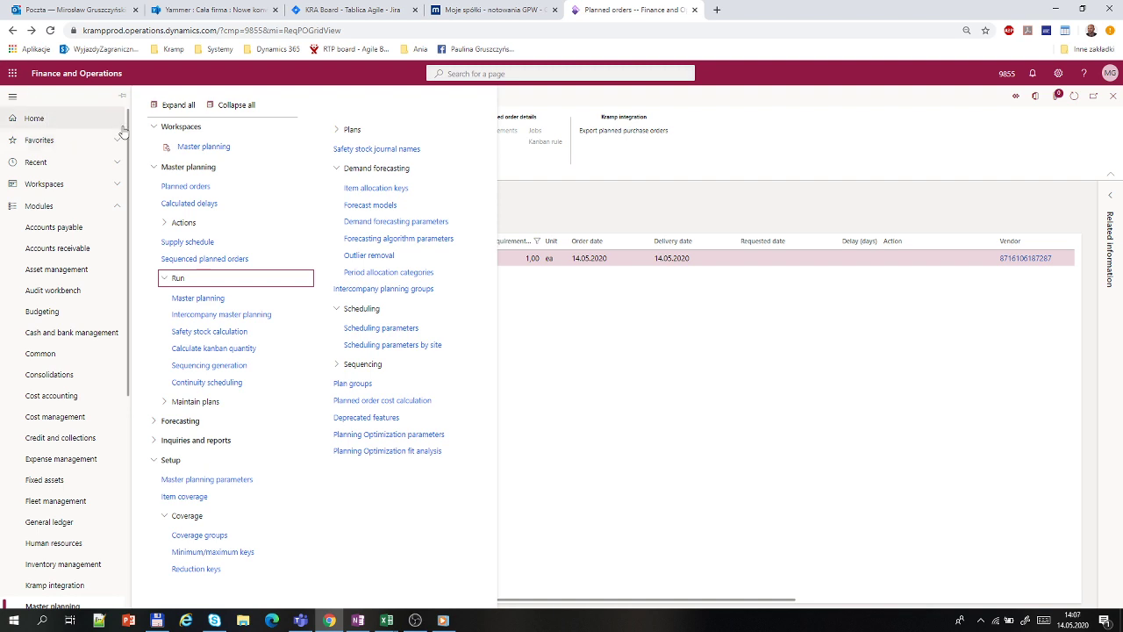
click(583, 340)
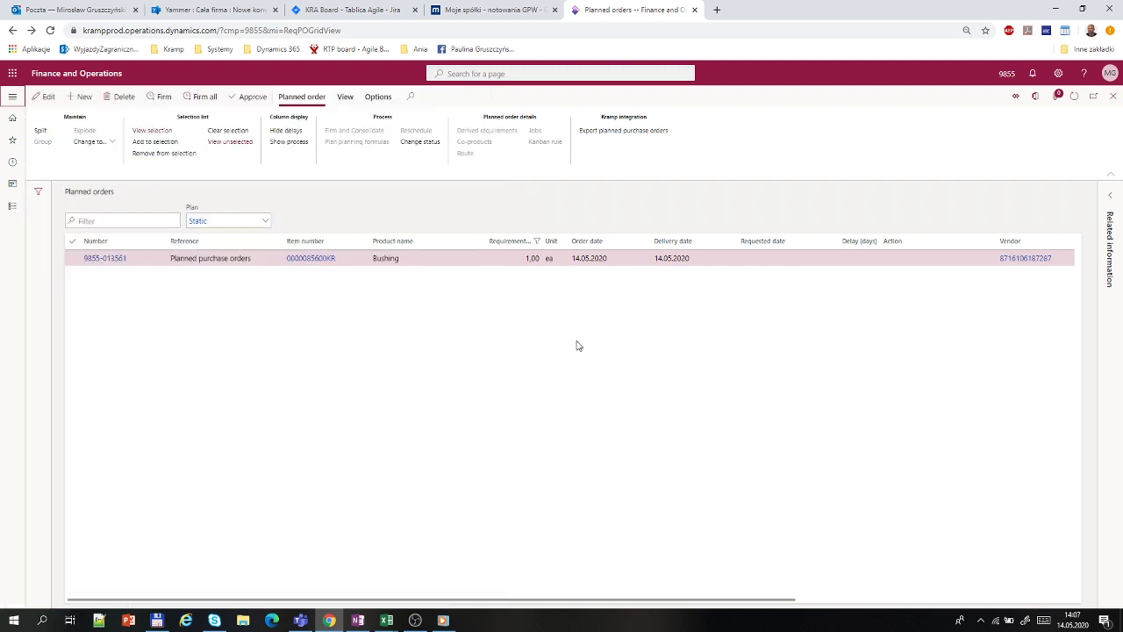
click(1056, 10)
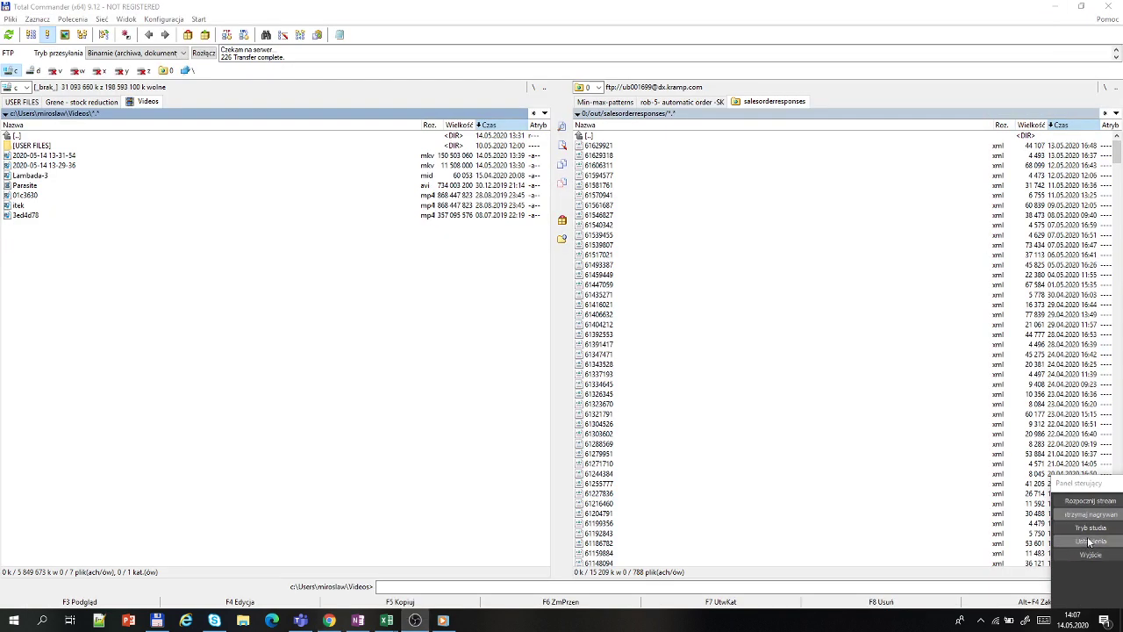